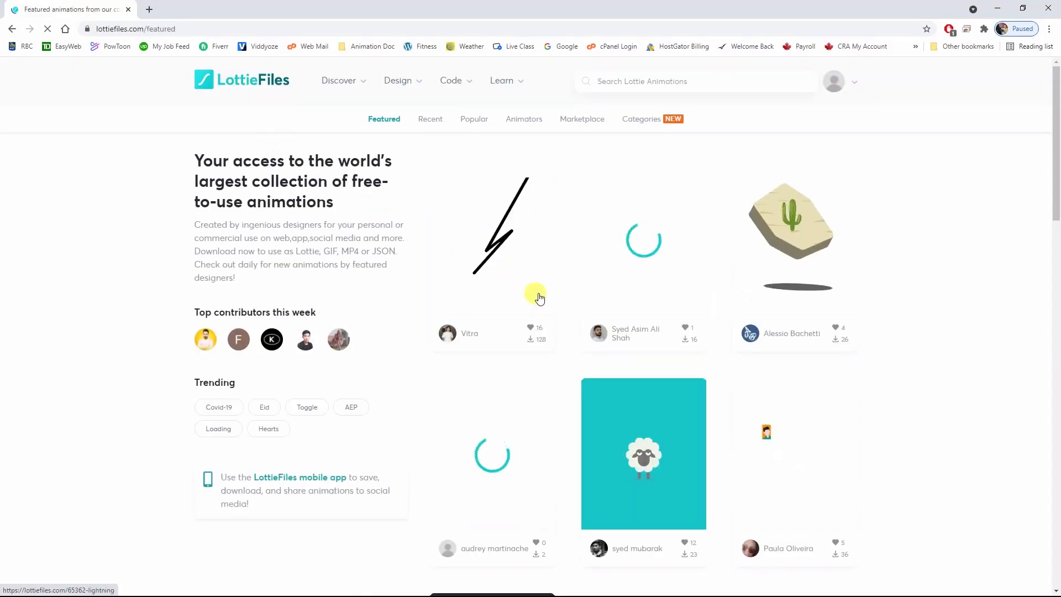
Browse the featured Lottie animations and open the details of the orange Beverage Can animation.
scroll(688, 291, down, 2)
scroll(691, 295, down, 10)
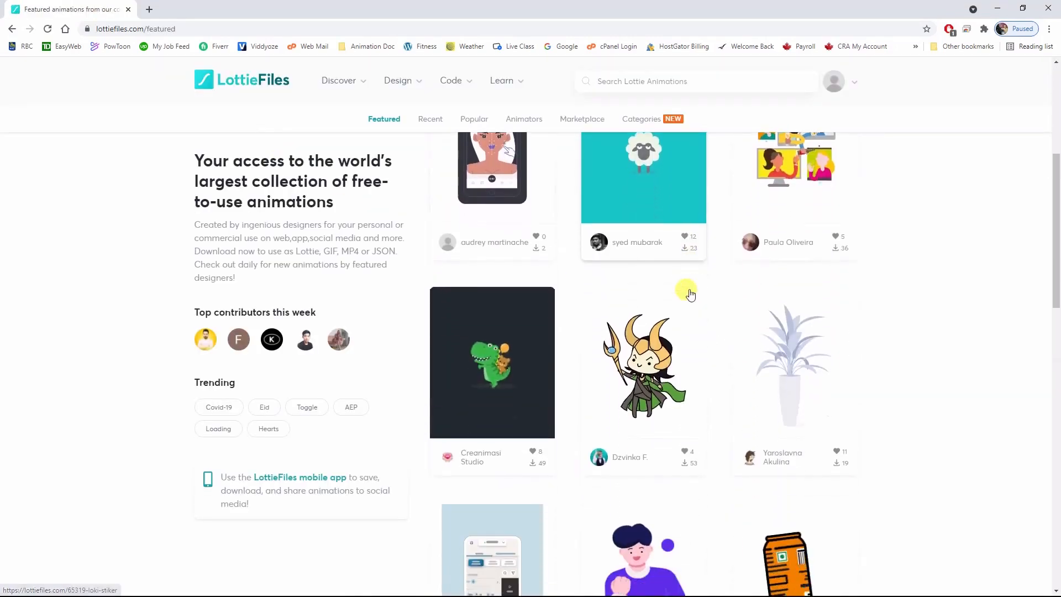
scroll(691, 295, down, 5)
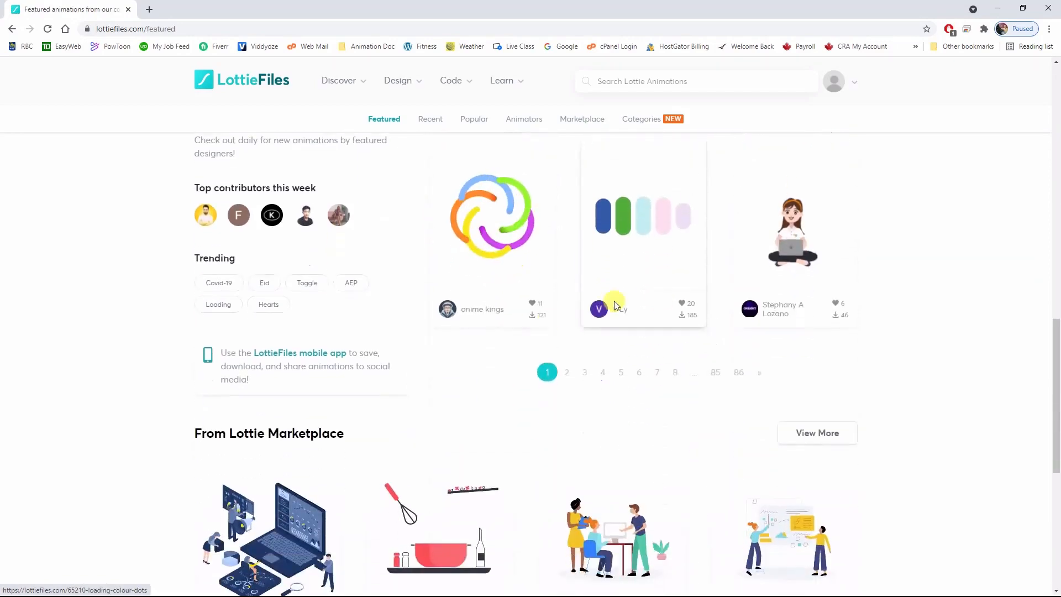
scroll(730, 328, up, 5)
scroll(724, 310, up, 11)
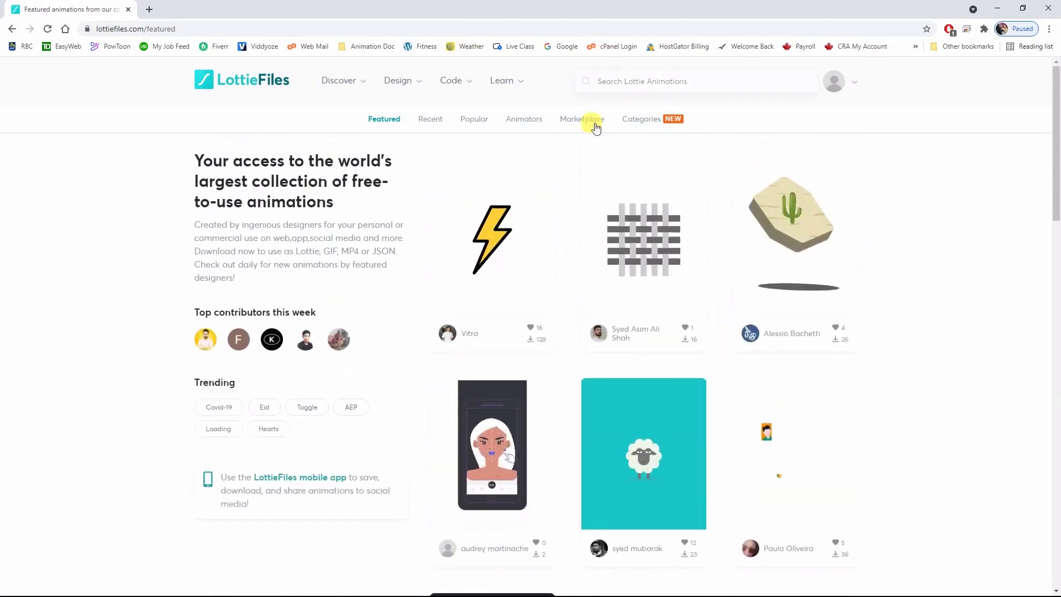
scroll(630, 362, down, 4)
scroll(633, 365, down, 5)
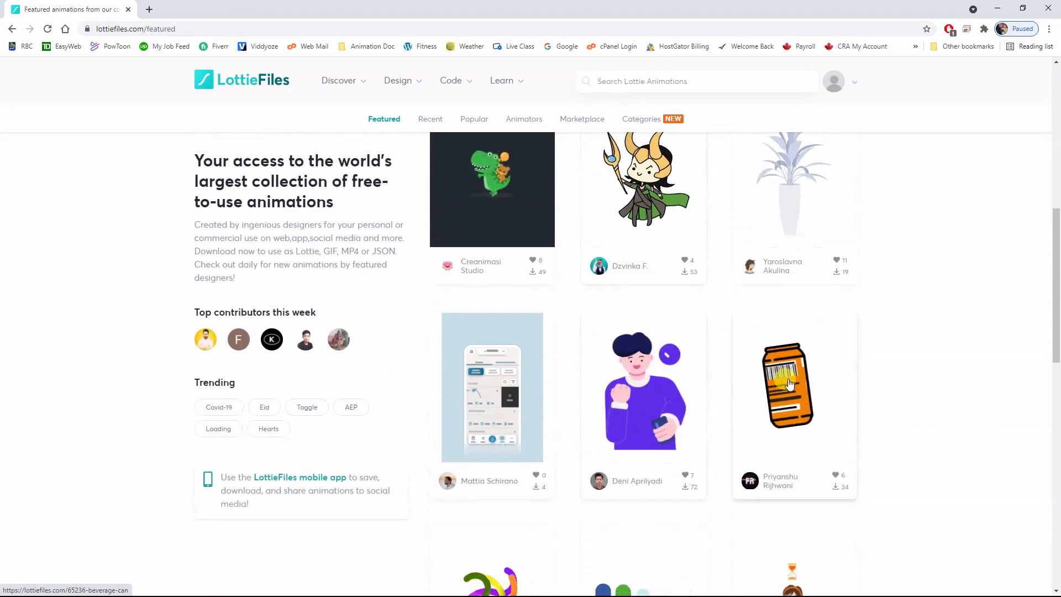
scroll(801, 343, down, 1)
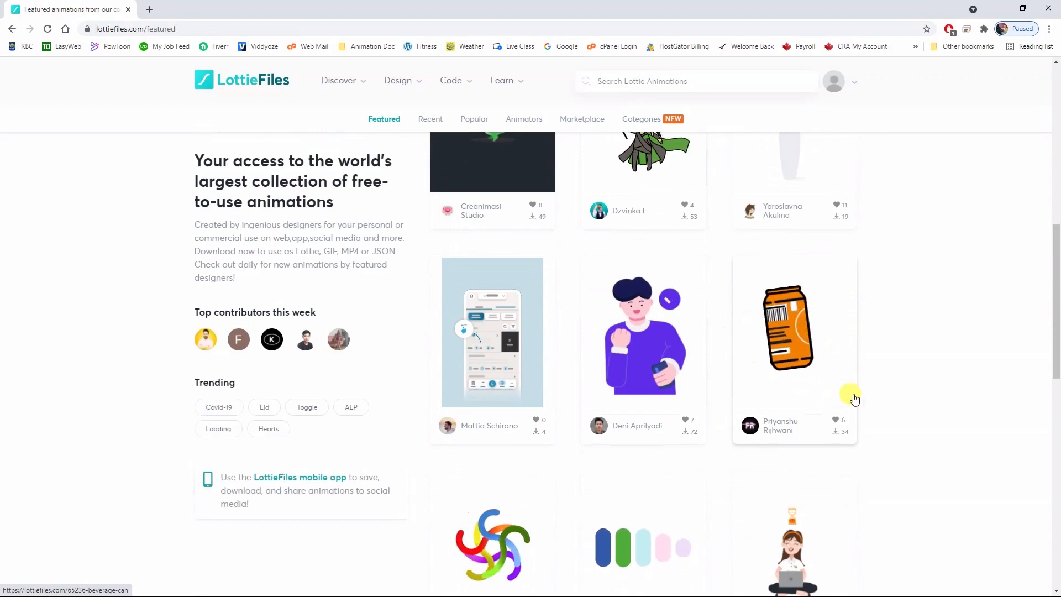
scroll(851, 395, down, 2)
scroll(860, 391, up, 3)
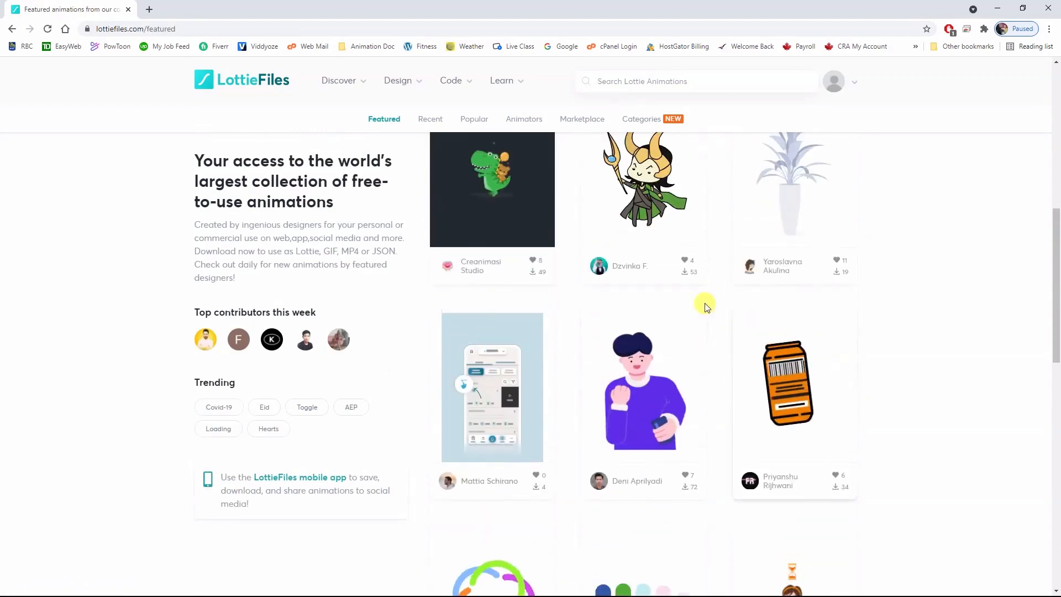
click(790, 383)
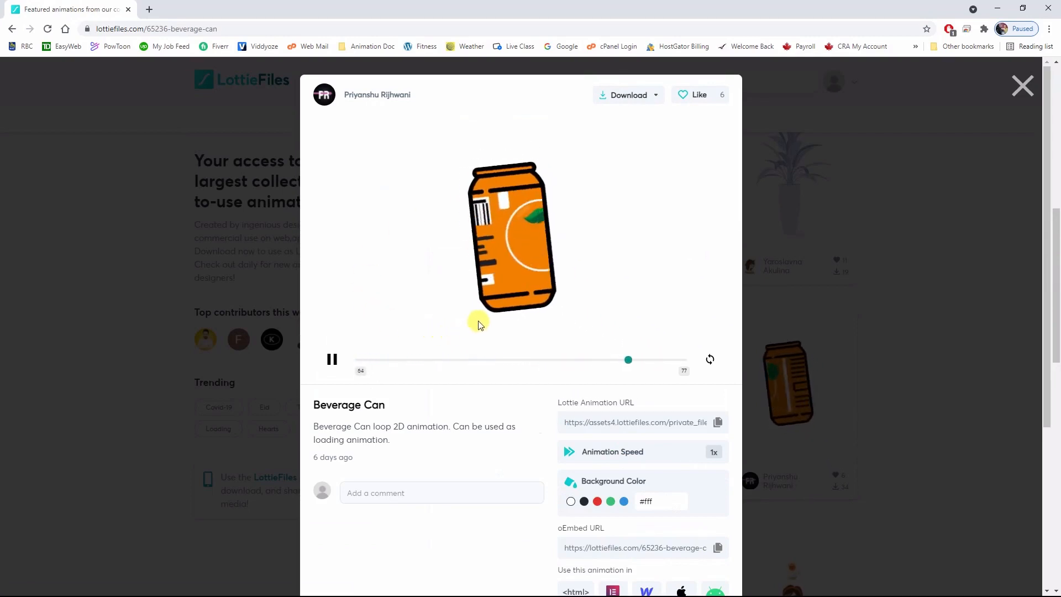
scroll(674, 384, down, 1)
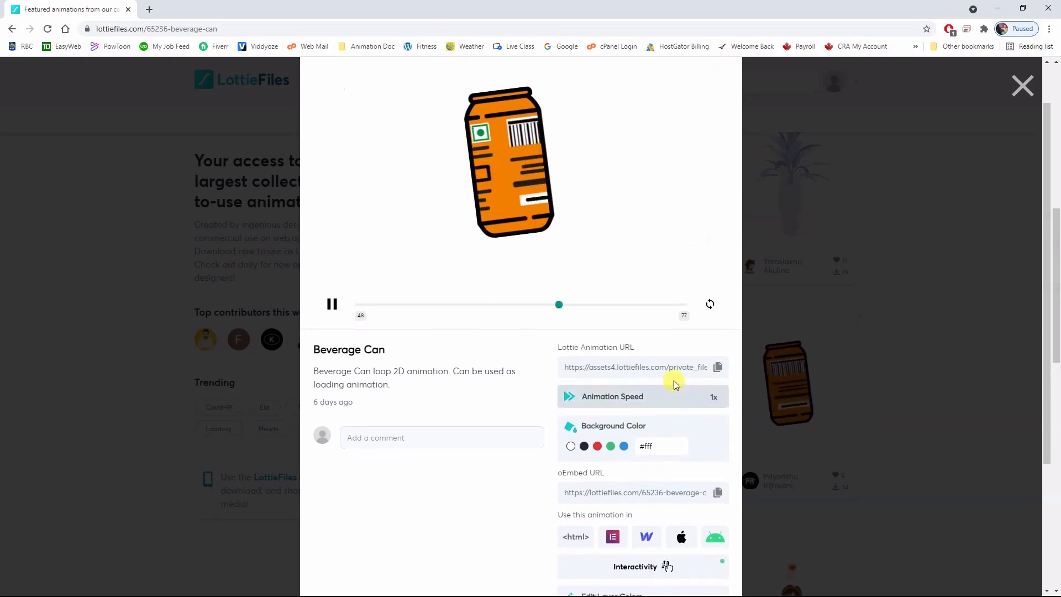
Cycle the Beverage Can's animation speed up to 2.5x and back to 1x, and review its remaining customization options.
click(708, 399)
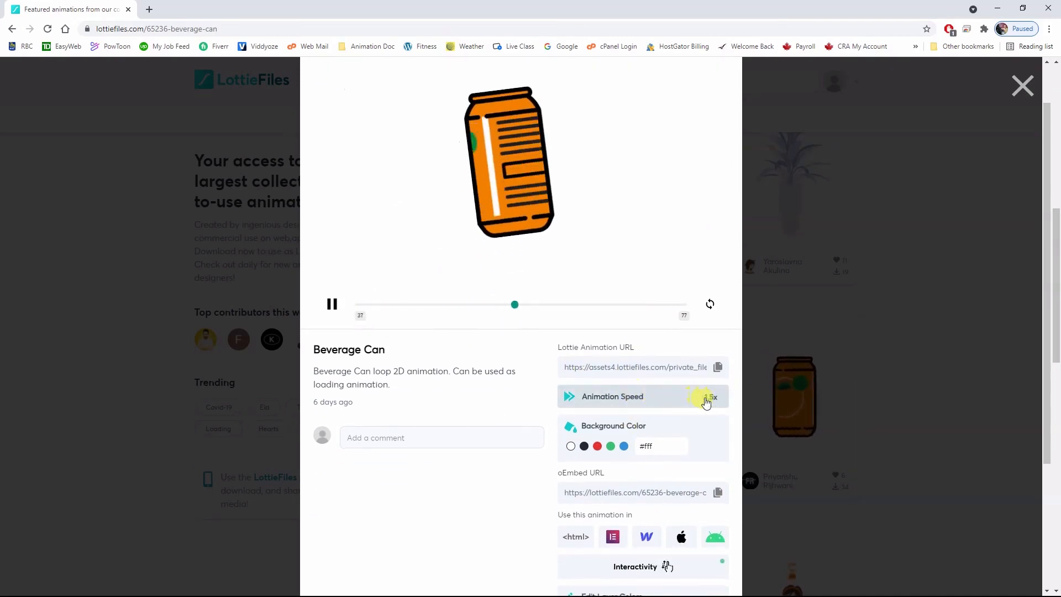
click(712, 403)
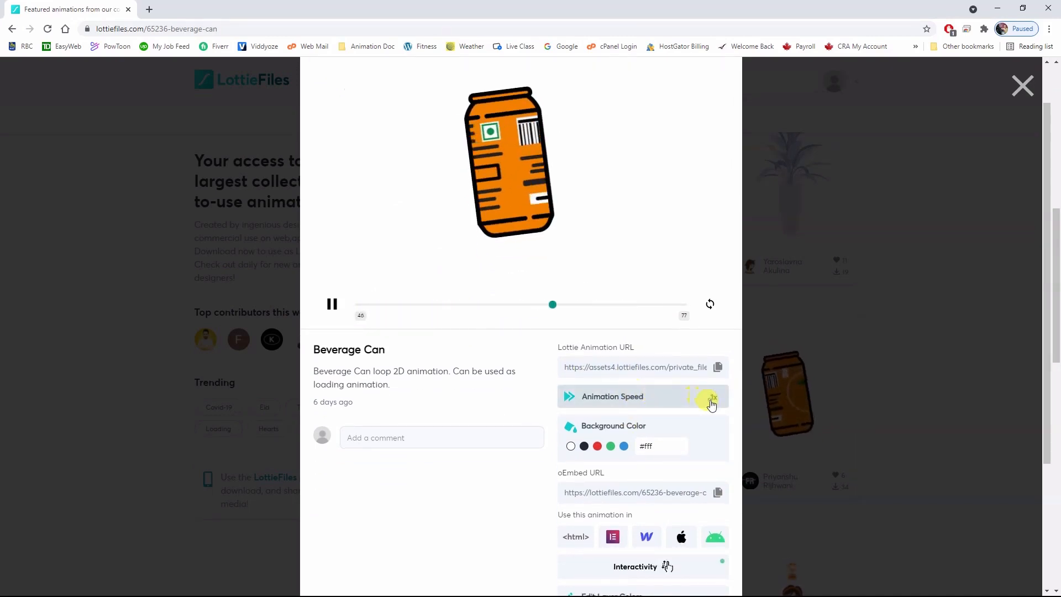
click(711, 404)
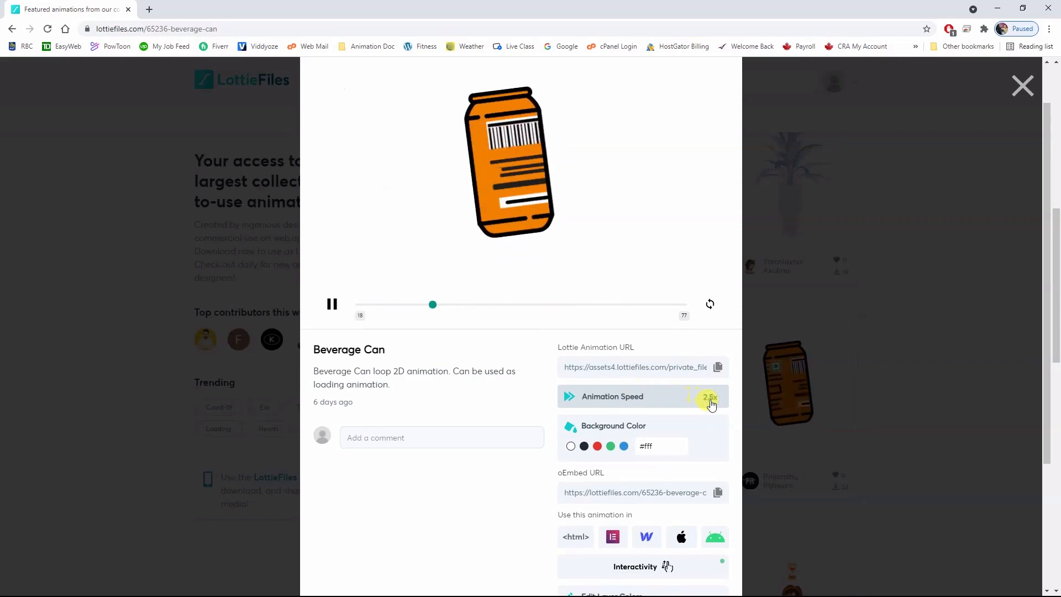
click(711, 403)
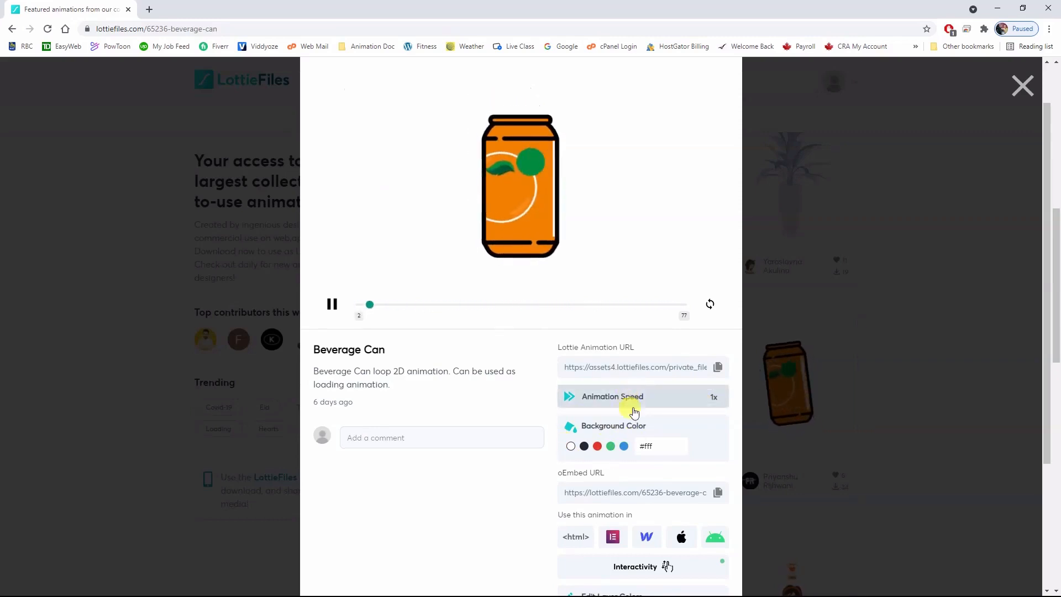
scroll(634, 413, down, 3)
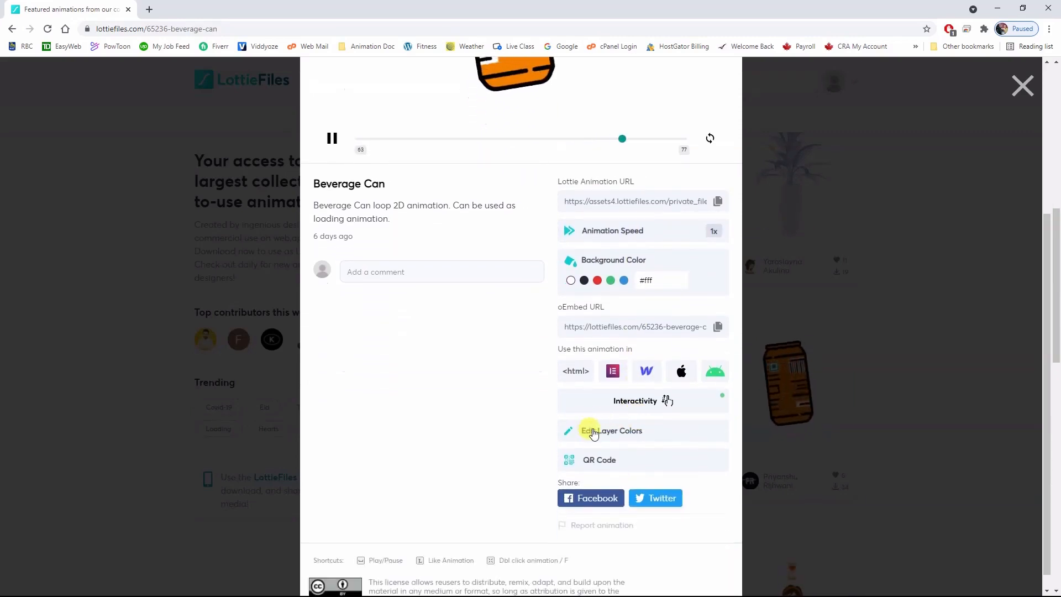
scroll(517, 422, up, 4)
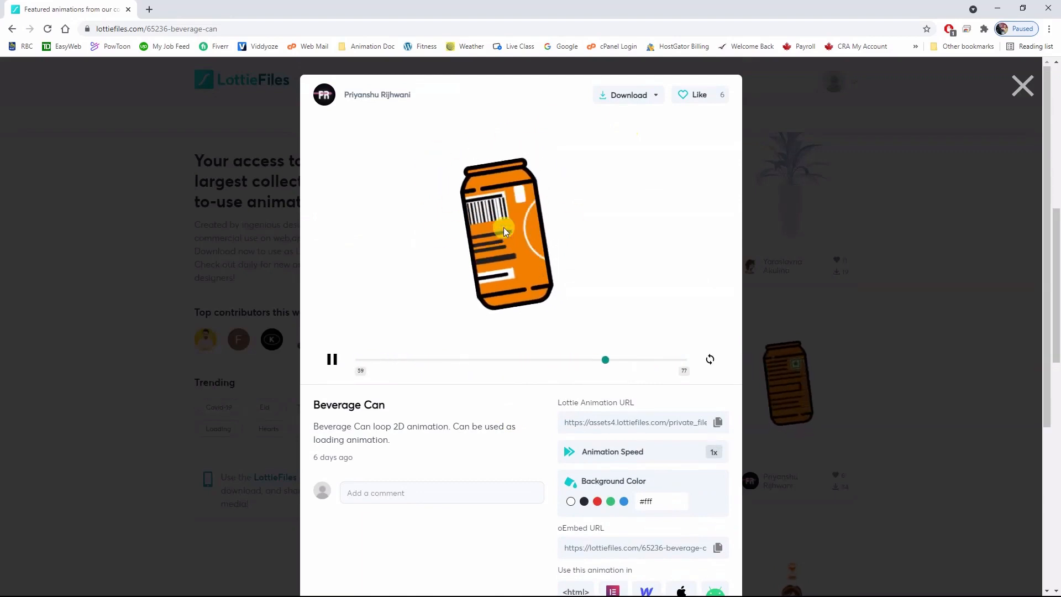
Start downloading the Beverage Can animation as Lottie JSON, cancel the save and close the animation details.
click(623, 98)
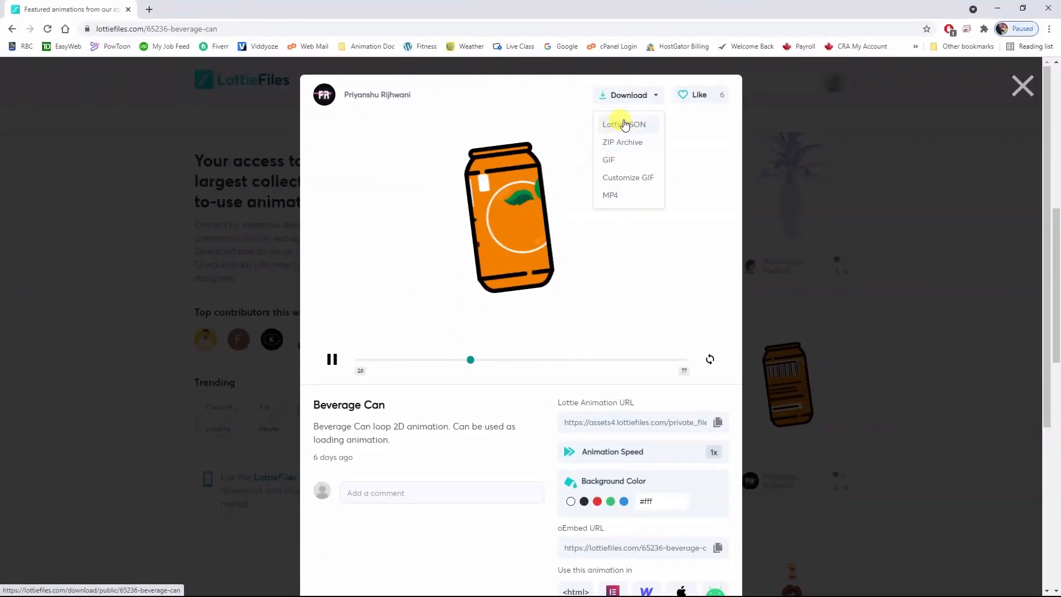
click(622, 124)
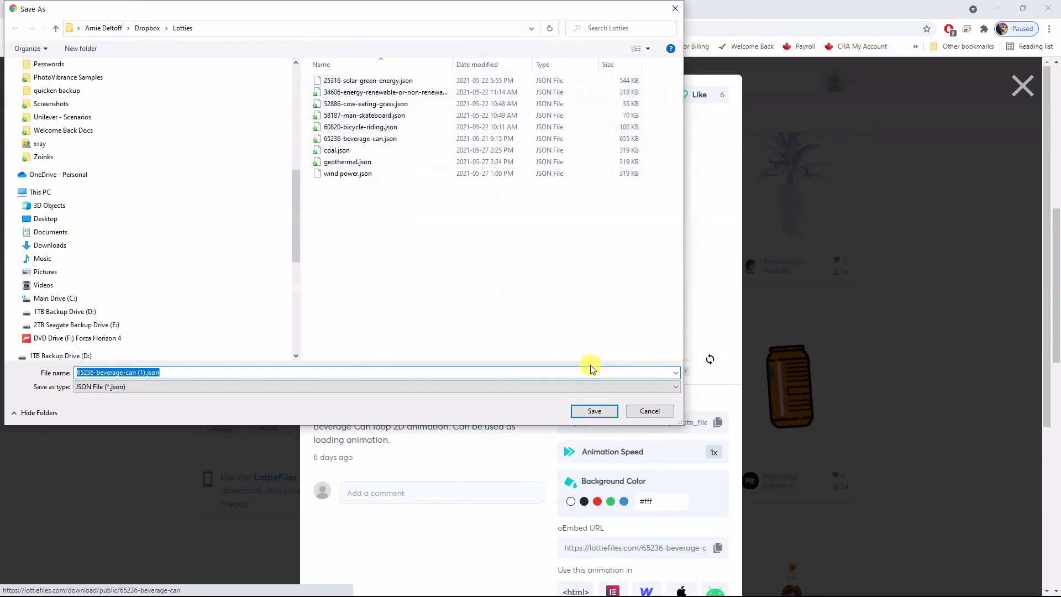
click(649, 412)
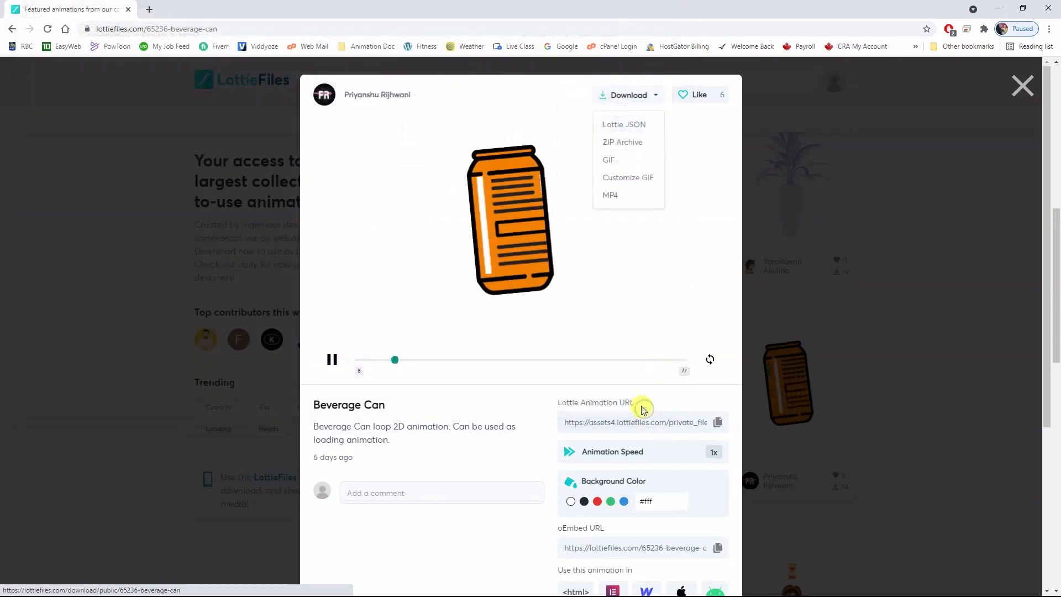
click(1021, 89)
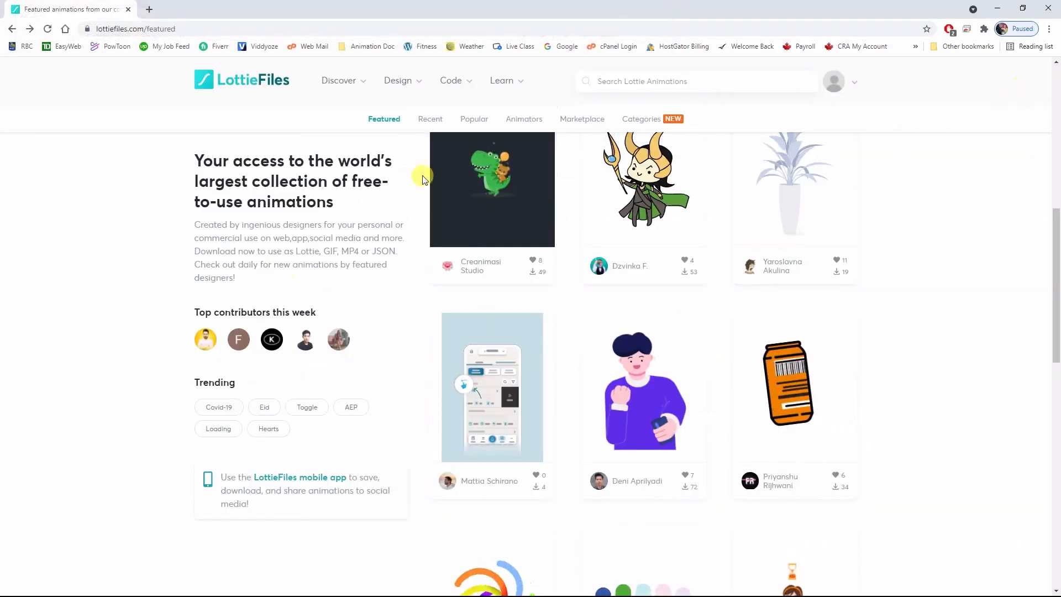
Load 34606-energy-renewable-or-non-renewable-question.json from the Lotties folder into the Lottie Editor.
mouse_move(408, 83)
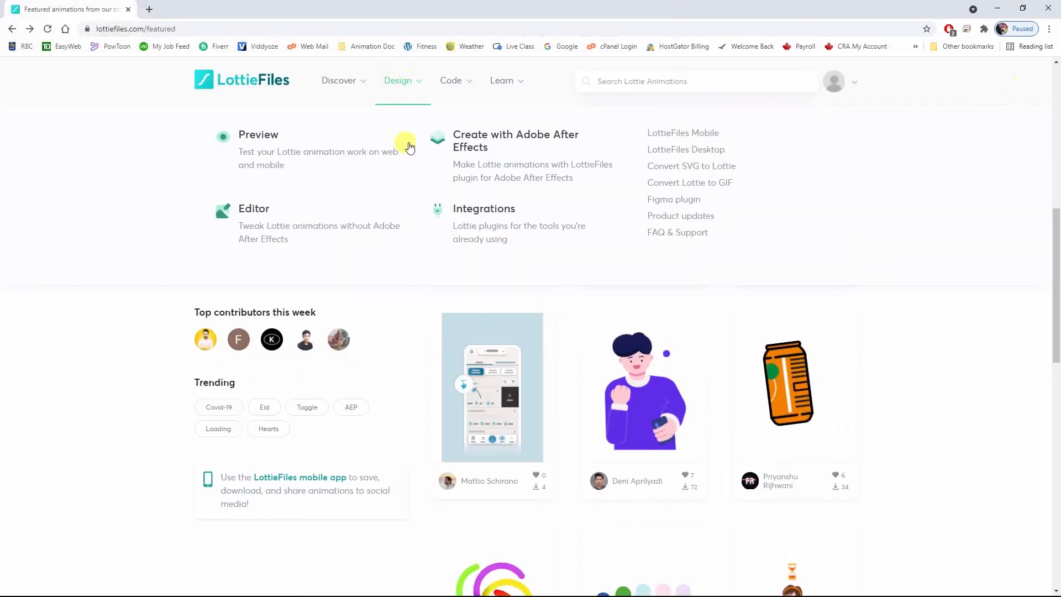
click(260, 215)
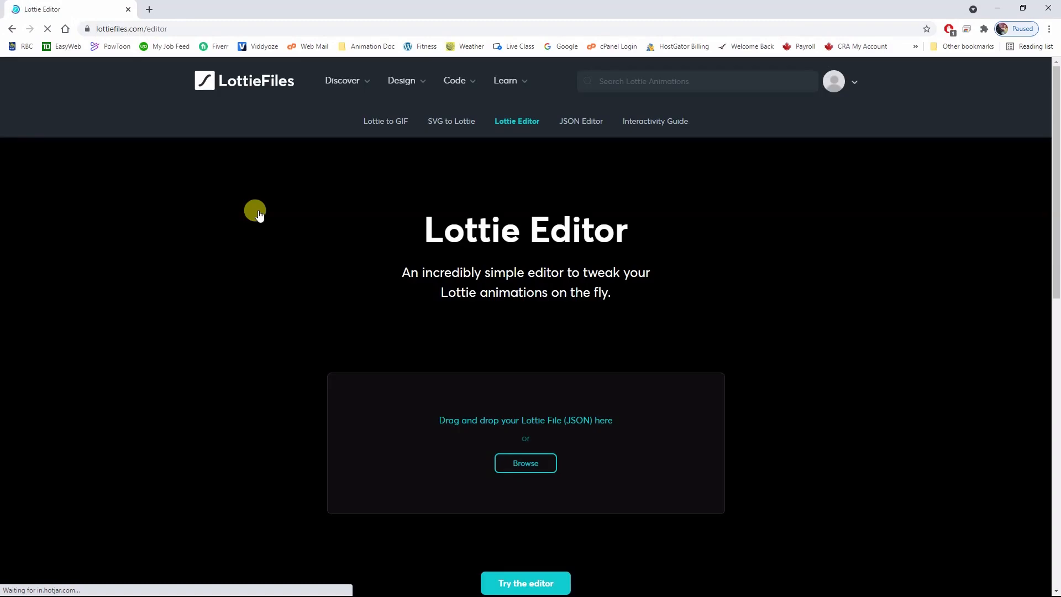
click(516, 468)
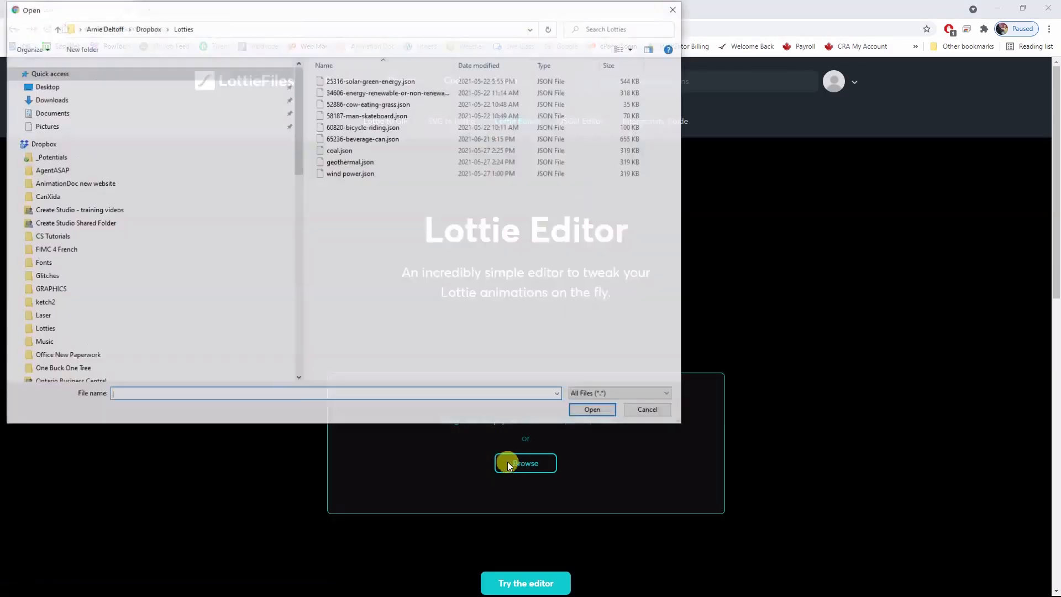
click(368, 98)
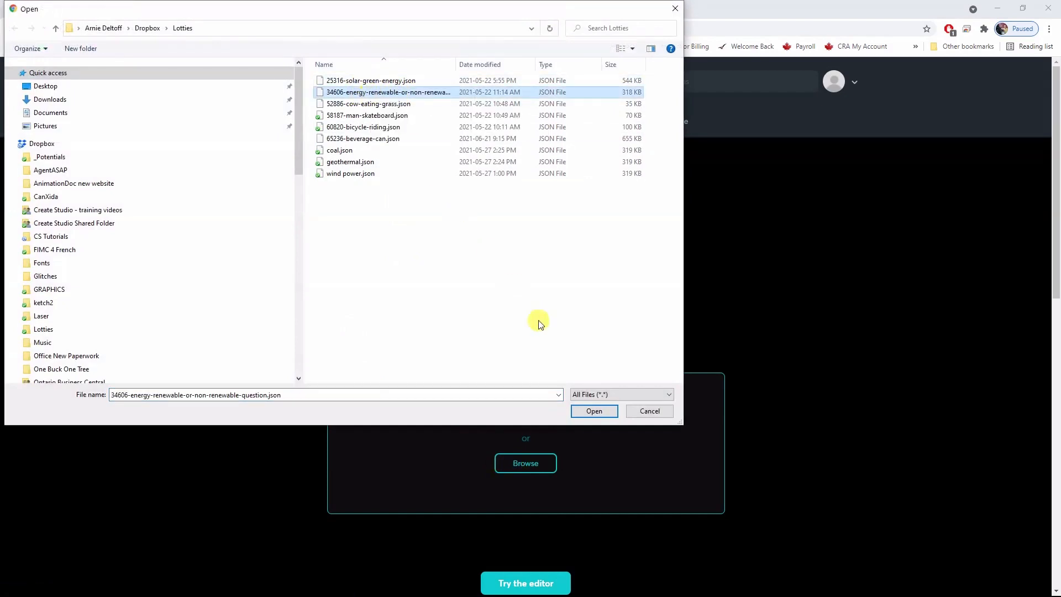
click(594, 413)
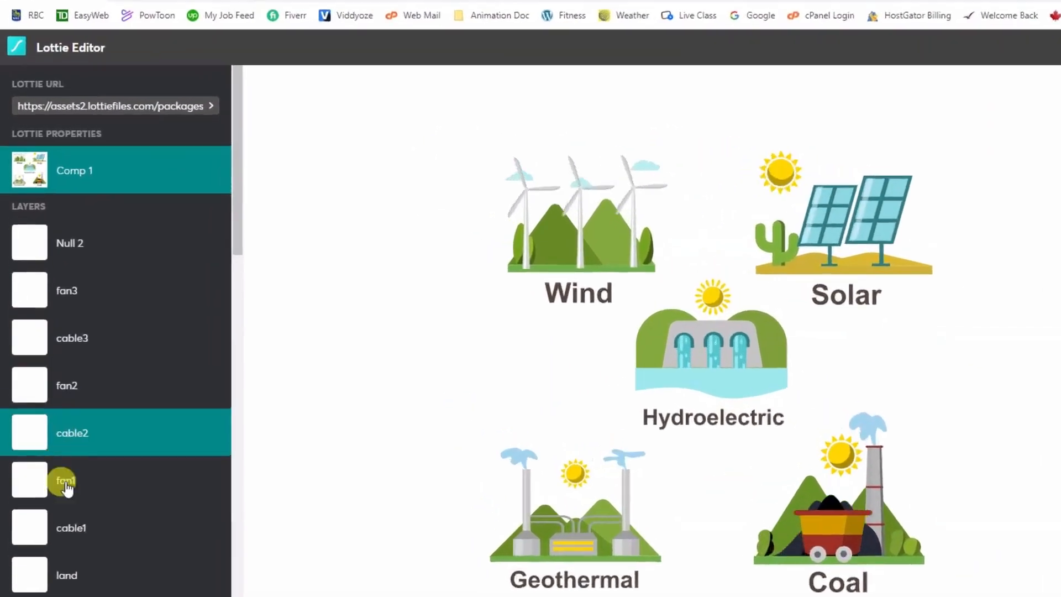
Look through the energy animation's layers and hide the fan2 layer.
scroll(88, 553, down, 10)
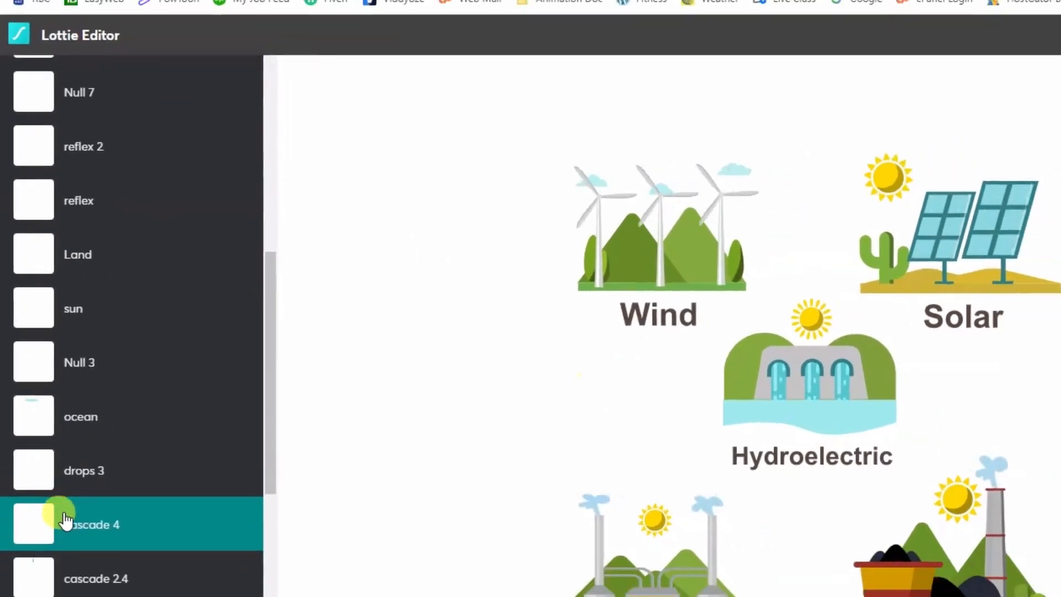
scroll(64, 520, down, 5)
scroll(63, 514, up, 8)
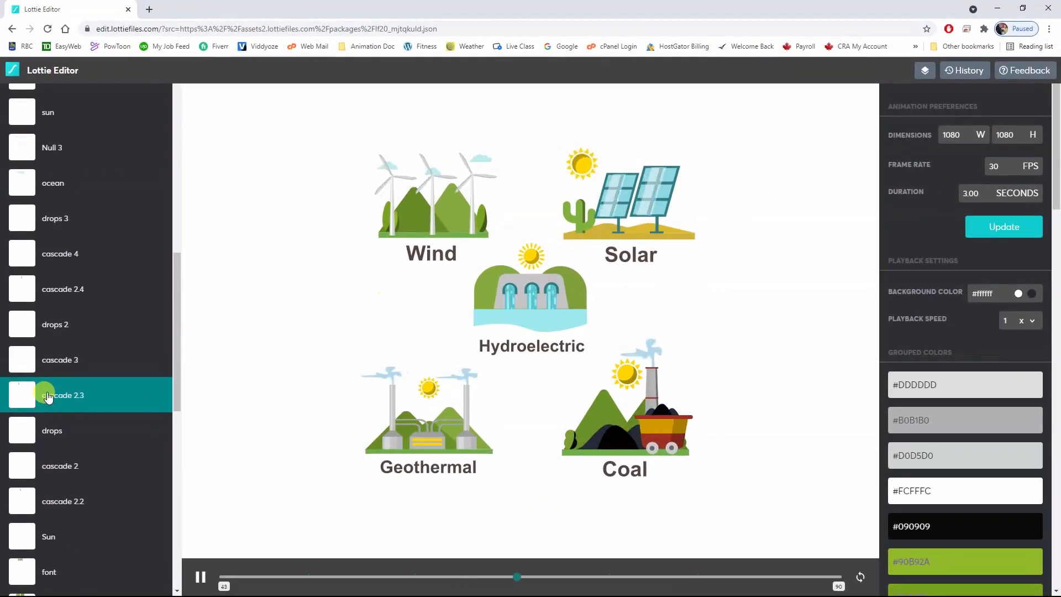
scroll(55, 392, up, 5)
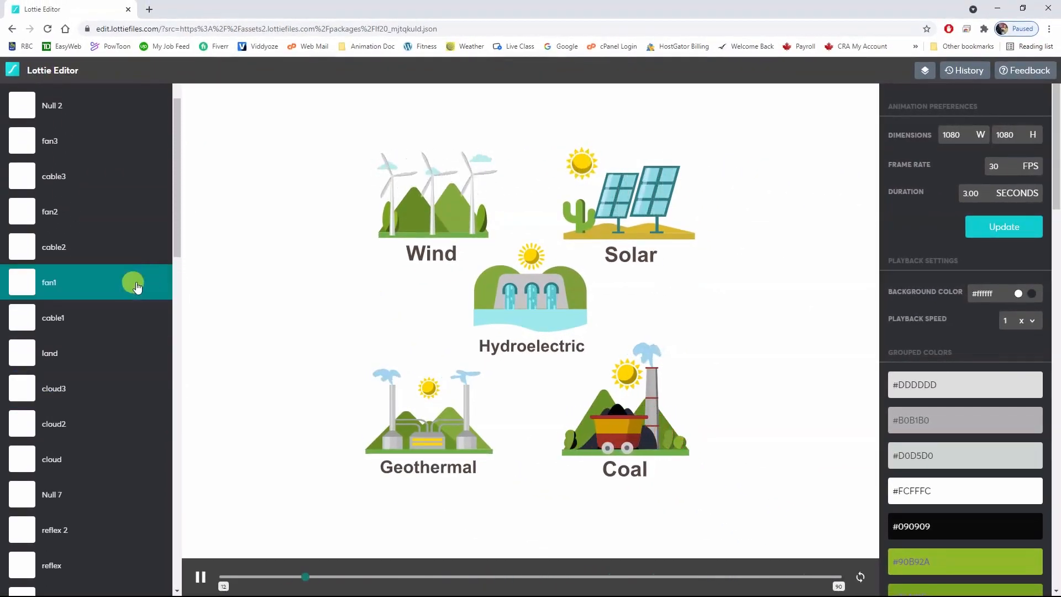
scroll(96, 266, up, 2)
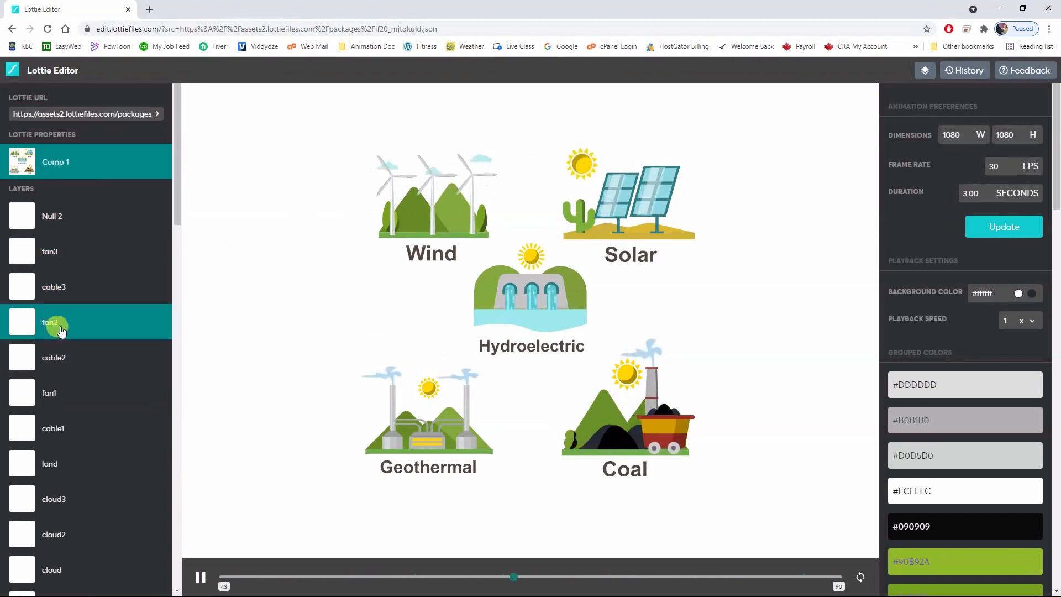
click(22, 323)
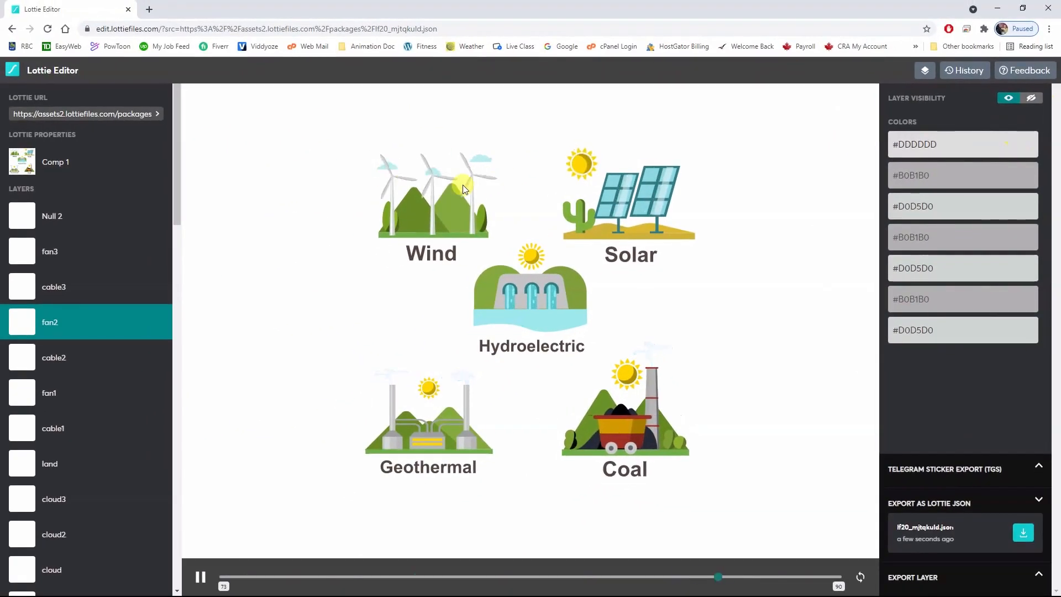
click(1032, 100)
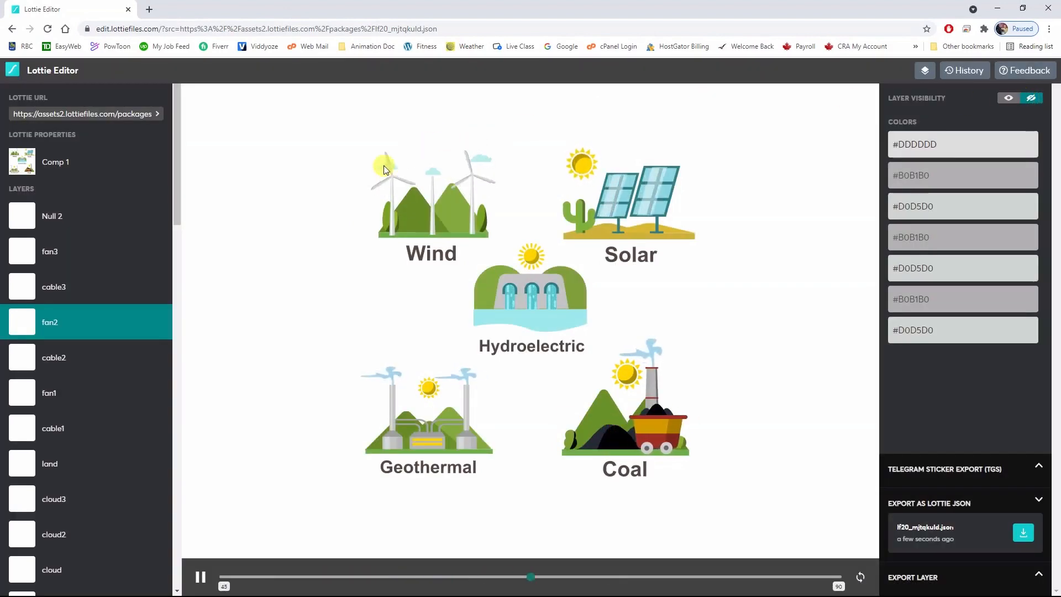
Make the fan2 layer visible again.
click(76, 331)
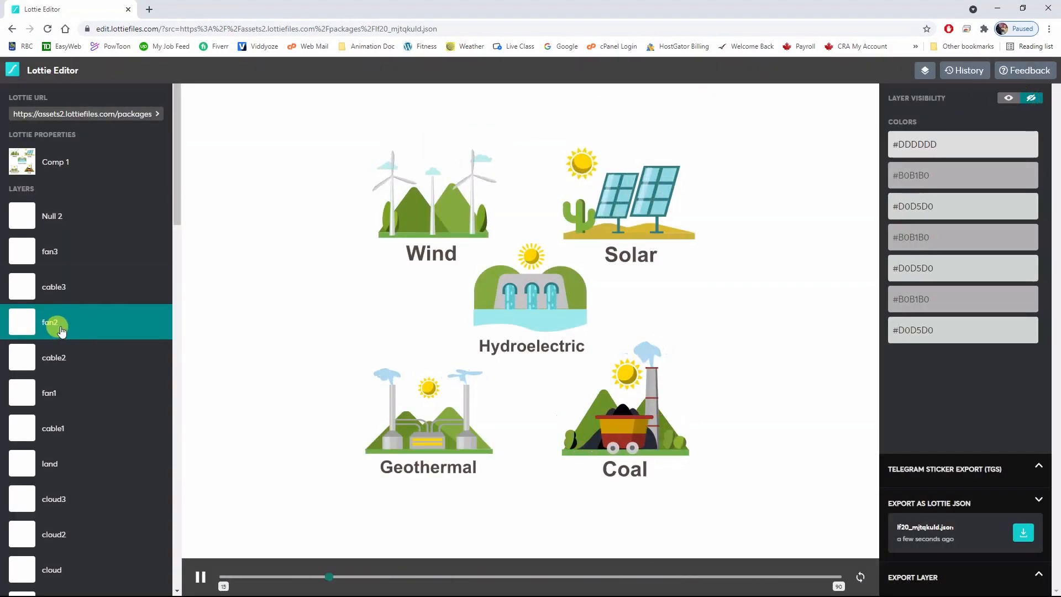
click(1008, 102)
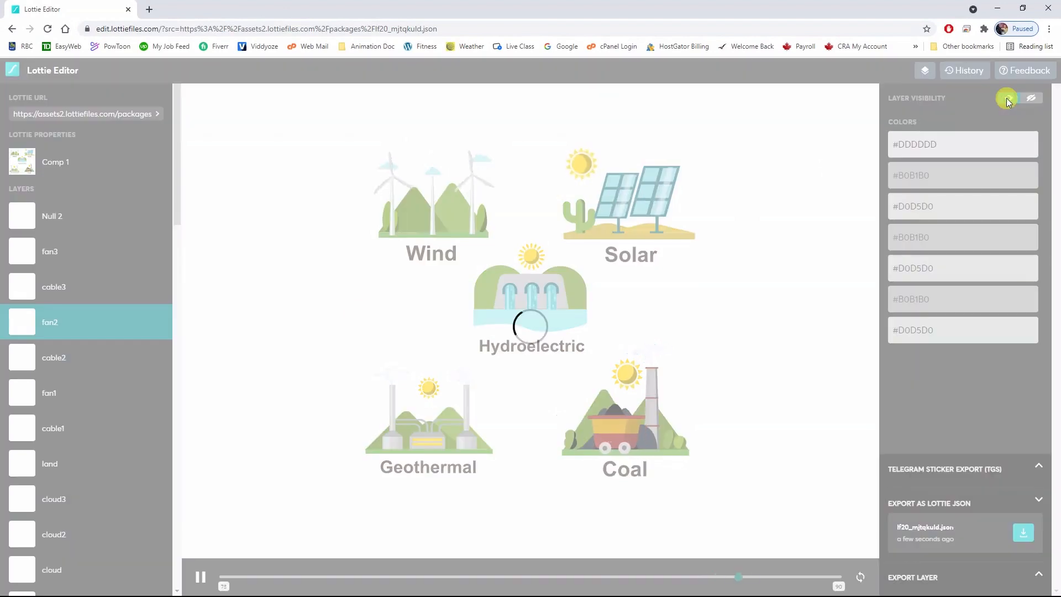
click(1009, 102)
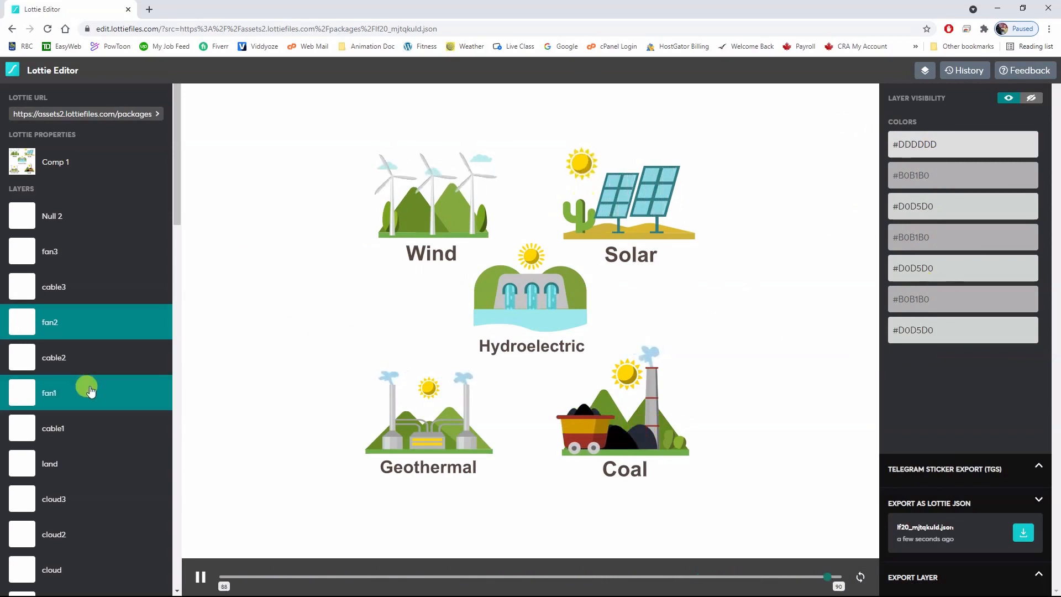
Hide the sun layer of the Solar illustration.
scroll(89, 386, down, 6)
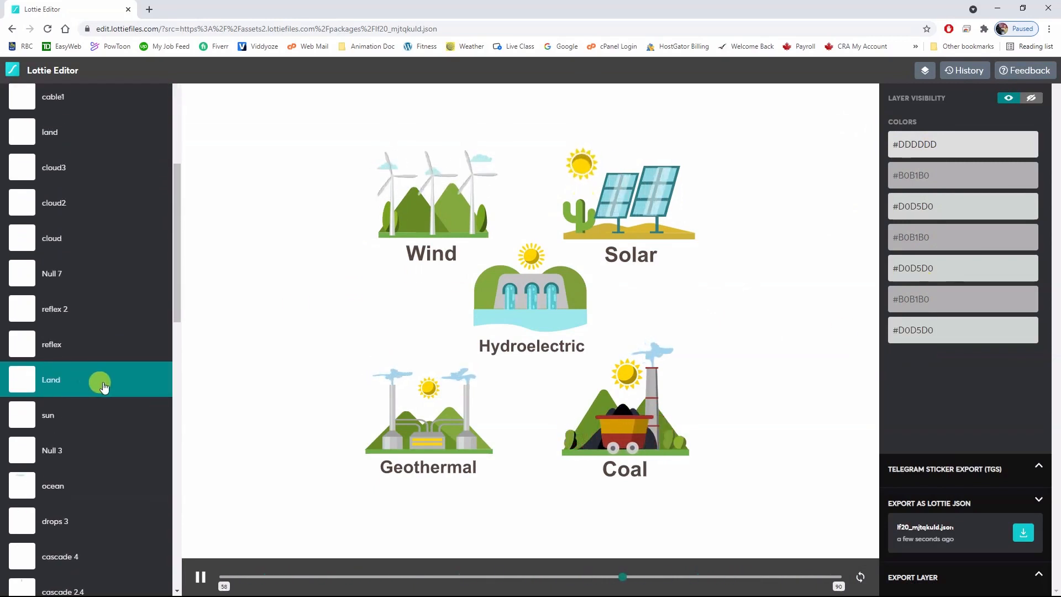
click(21, 416)
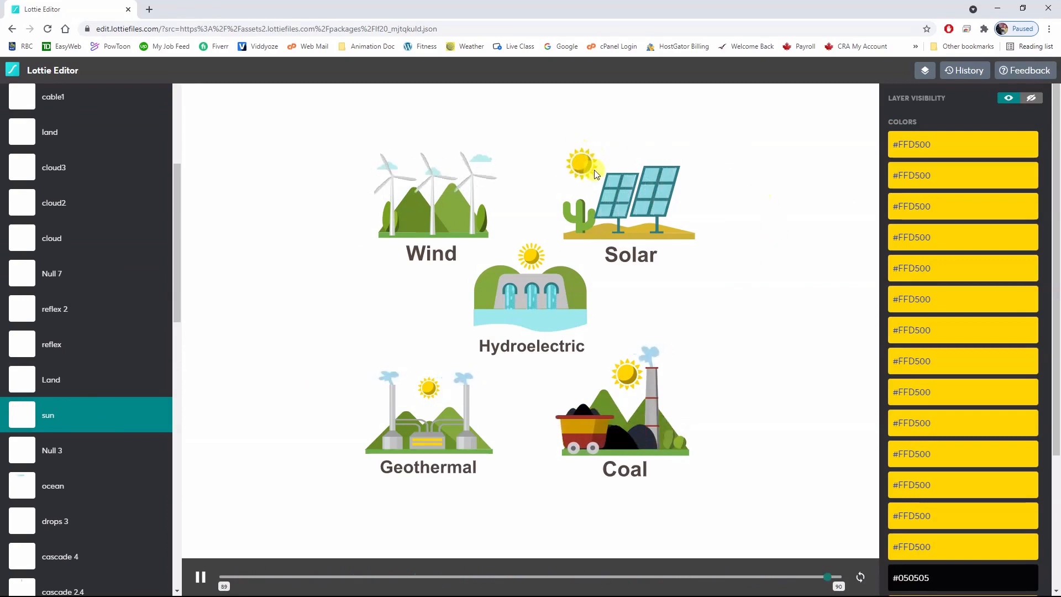
click(1031, 99)
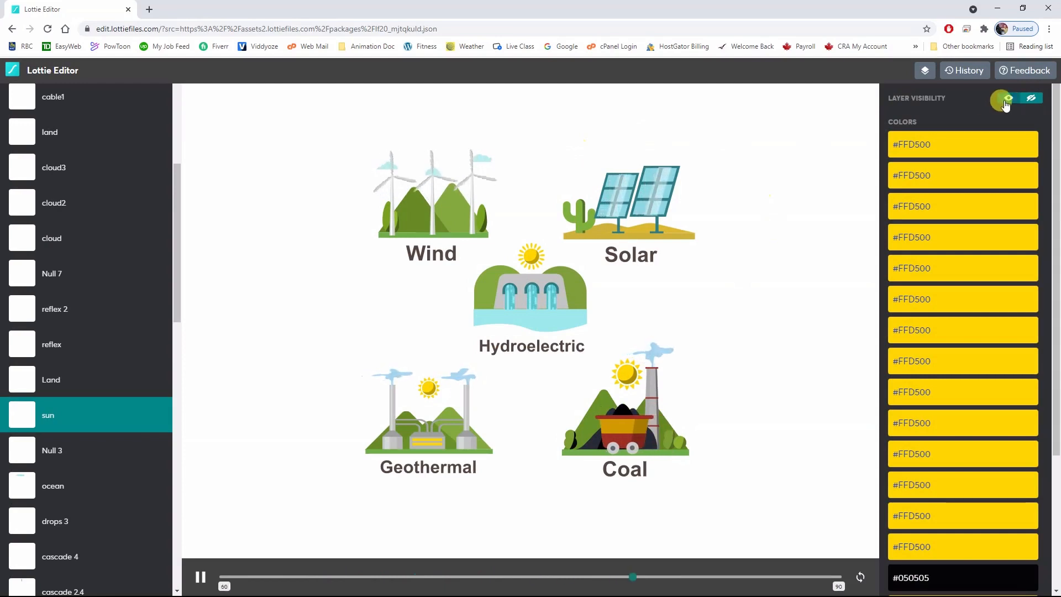
Make the Solar illustration's sun layer visible again and open one of its #FFD500 colors for editing.
click(1007, 99)
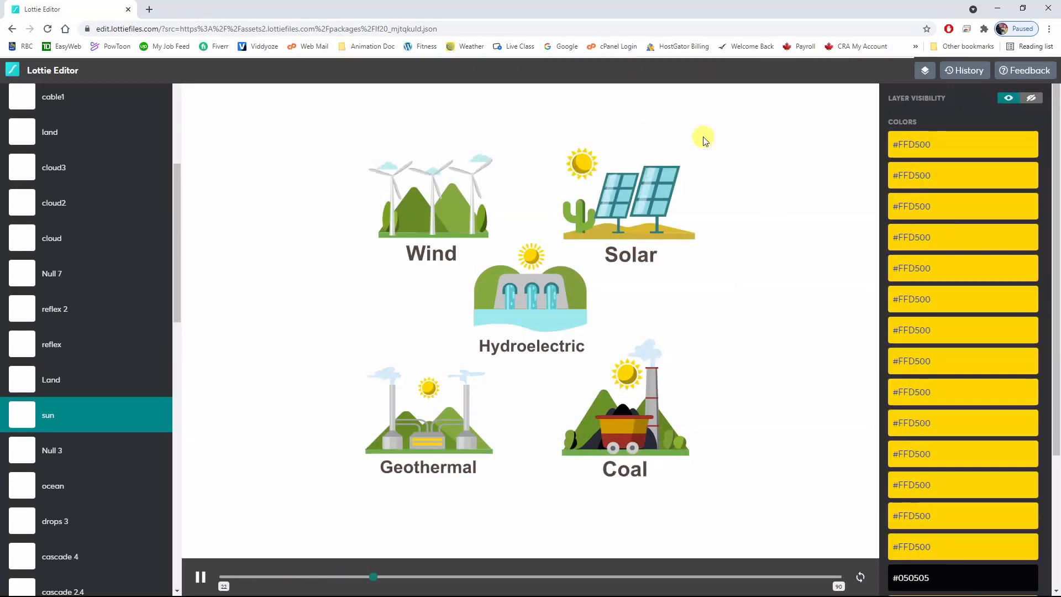
scroll(917, 287, down, 1)
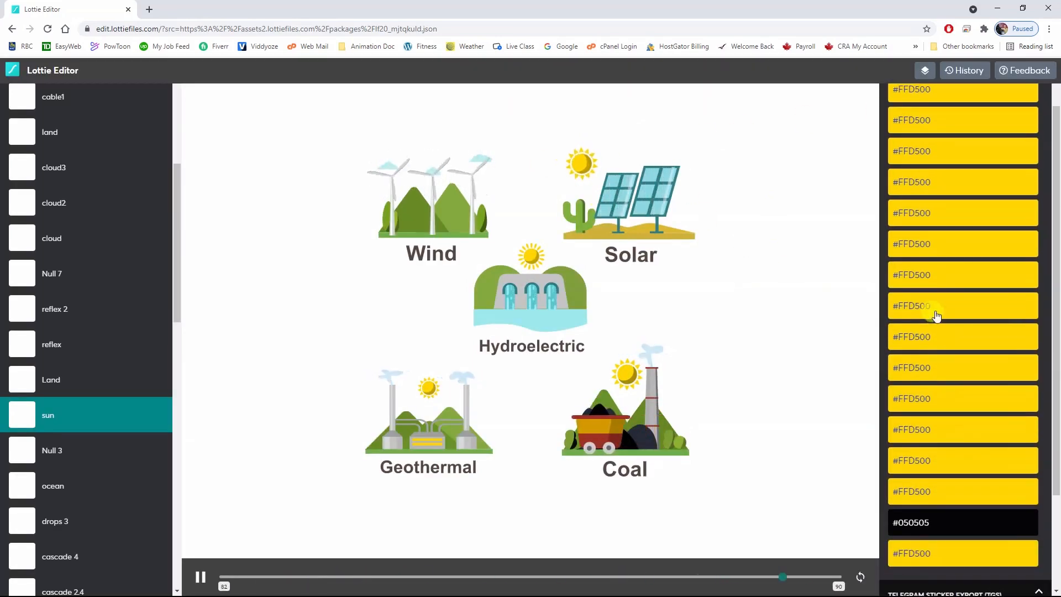
click(909, 277)
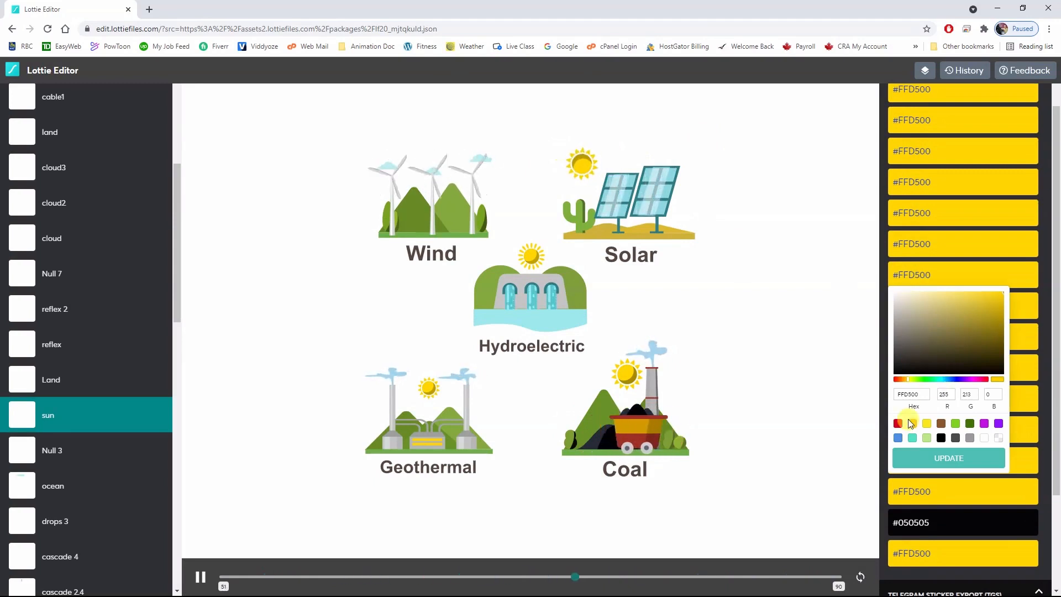
click(957, 458)
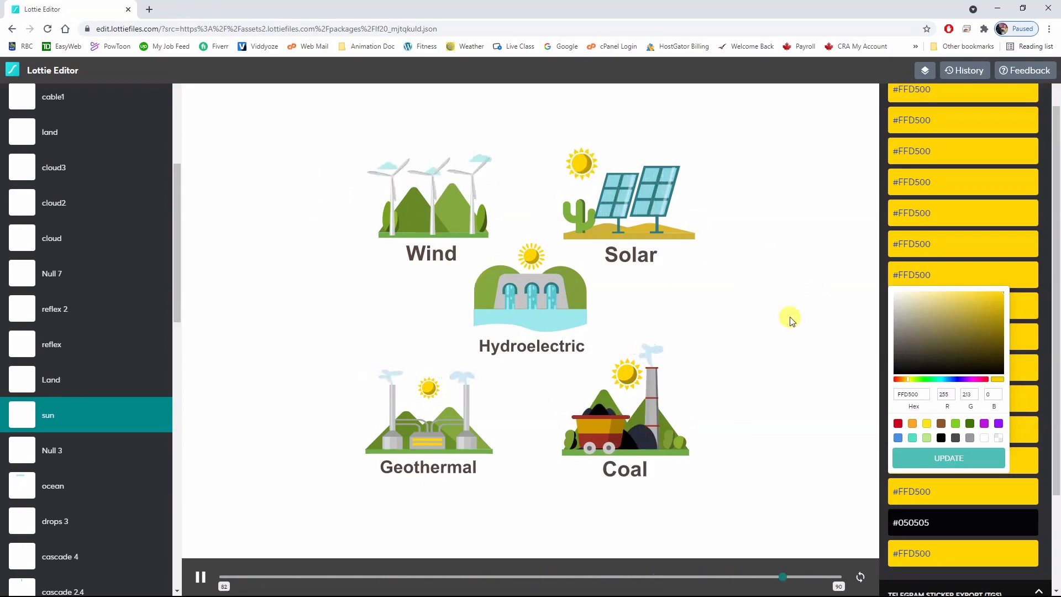
scroll(890, 462, down, 2)
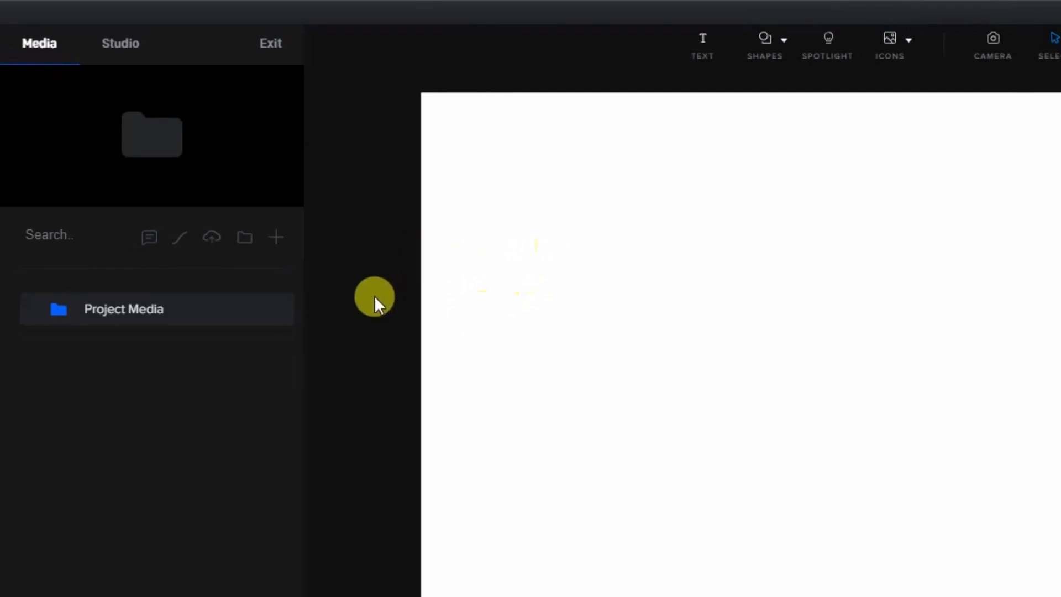
Switch to CreateStudio, import 58187-man-skateboard.json from the Lotties folder, and move the skateboarder to x 603, y 535.
click(180, 248)
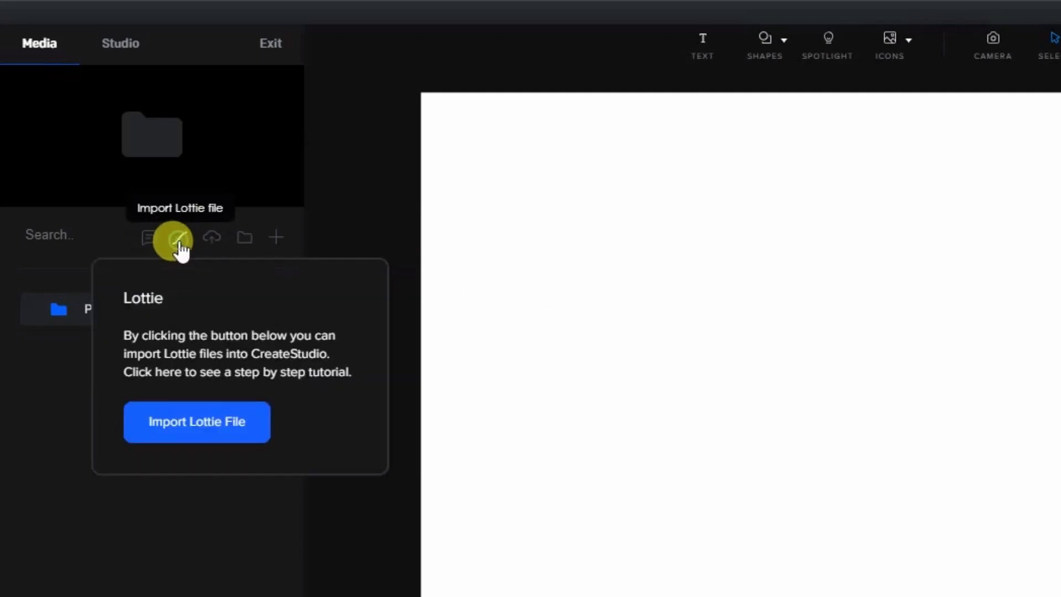
click(198, 432)
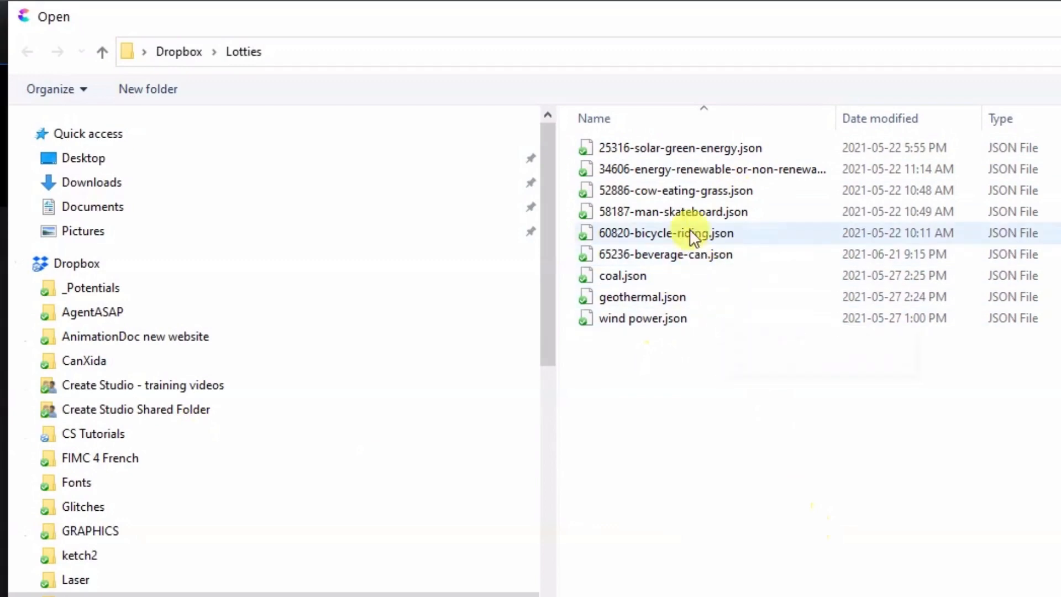
click(668, 213)
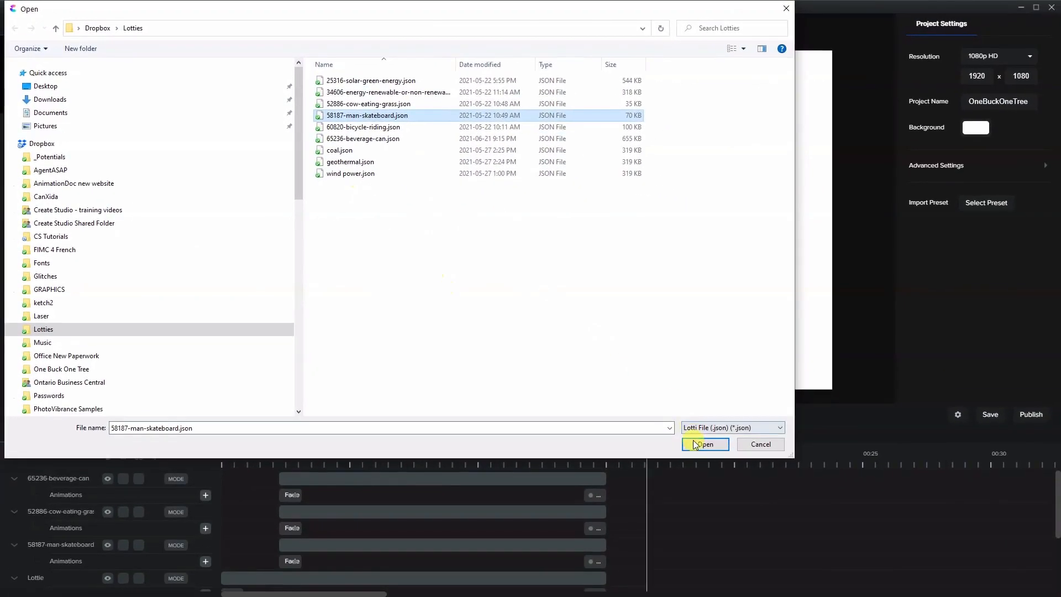
click(700, 444)
drag(543, 234, 431, 233)
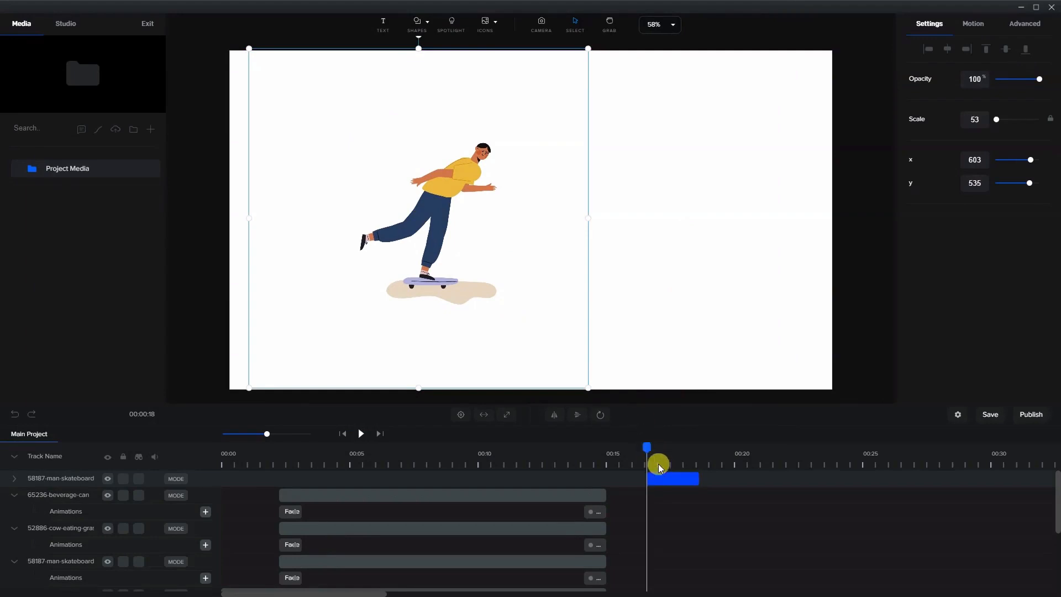
click(685, 479)
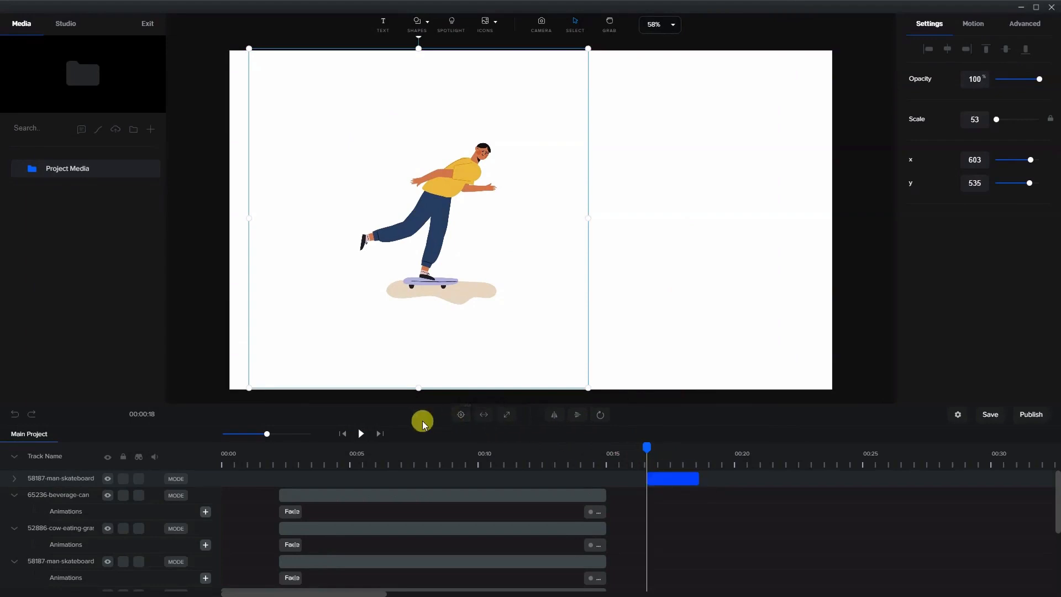
Play the skateboarder clip and extend its end on the timeline to about 00:25.
click(360, 434)
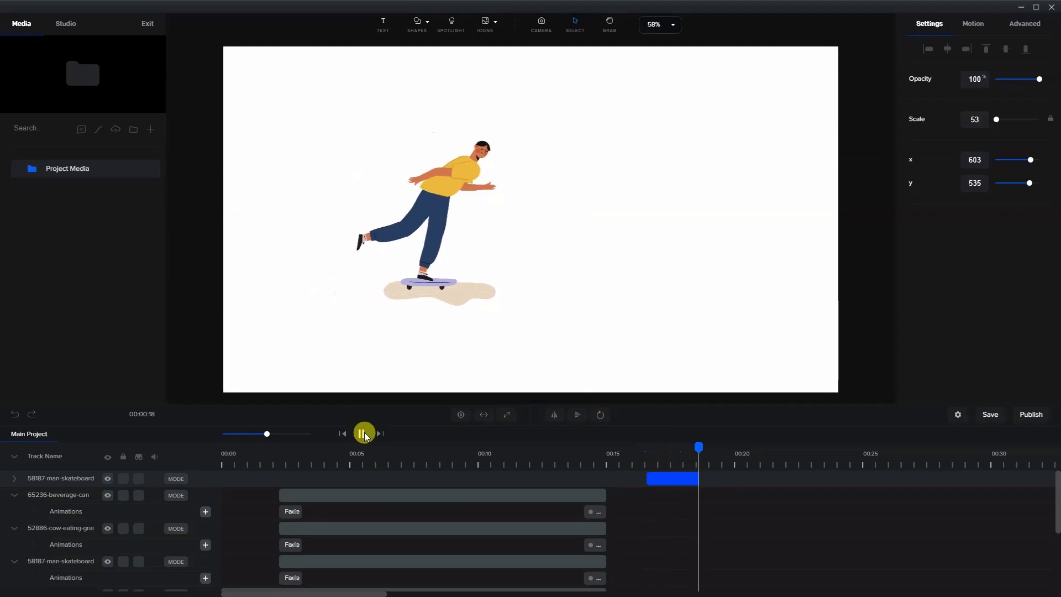
click(661, 488)
click(691, 463)
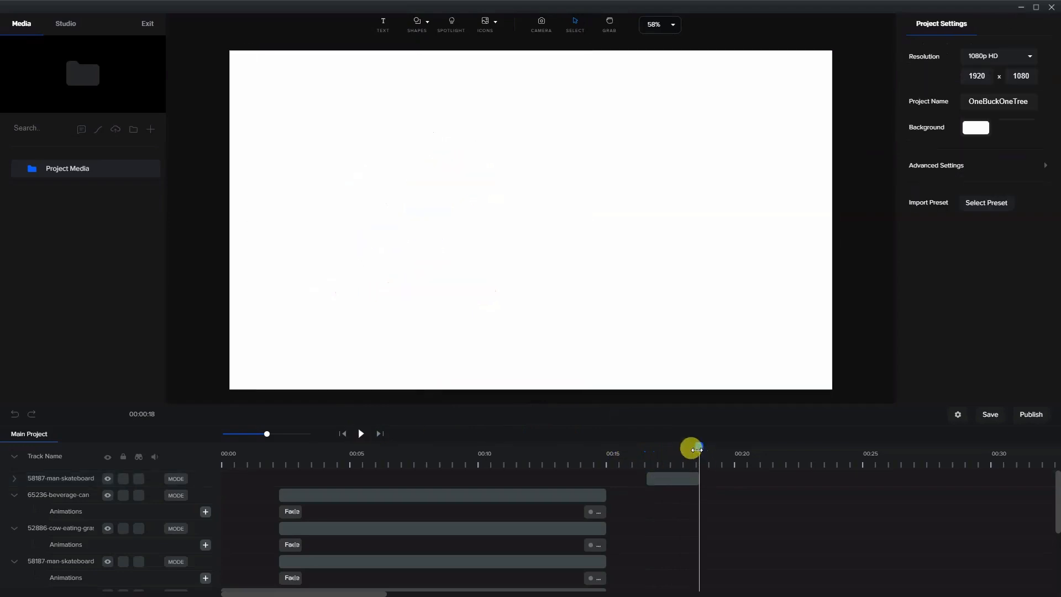
drag(697, 450, 870, 479)
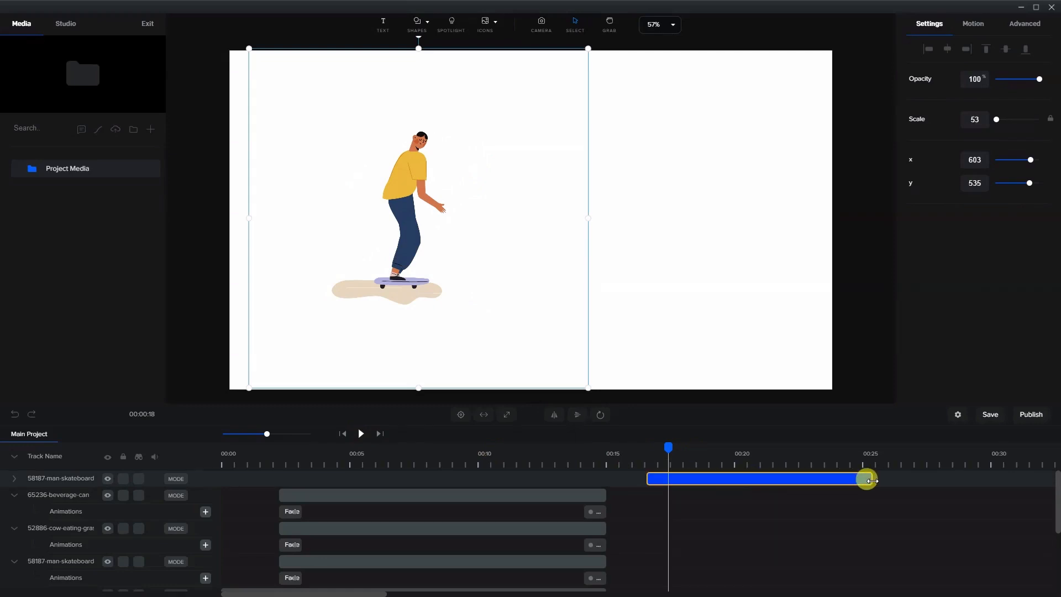
Play back the extended skateboarder clip to check its looping, and return the playhead to near the clip's start.
click(361, 435)
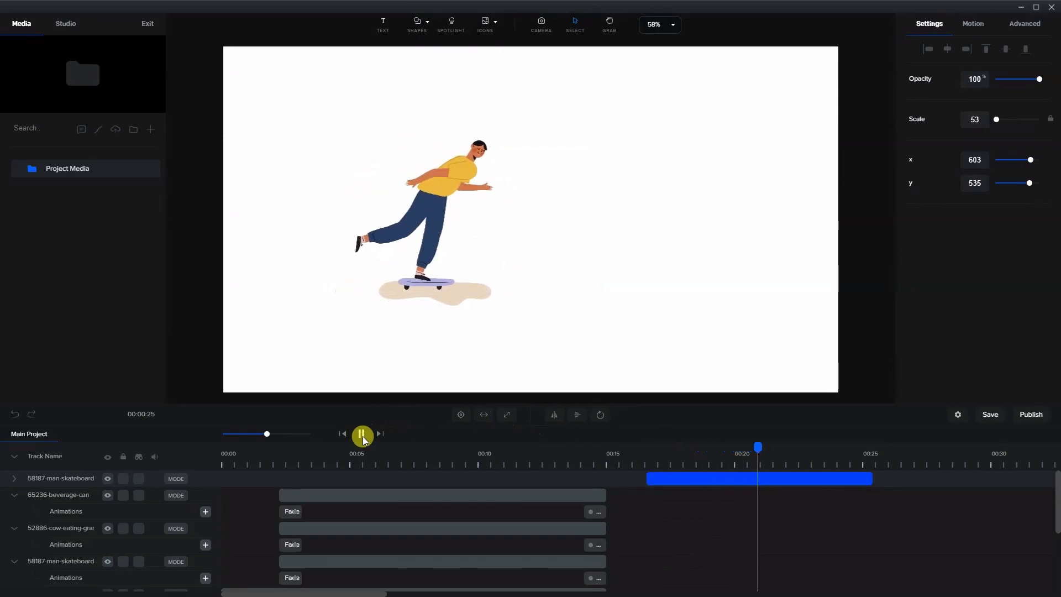
click(363, 436)
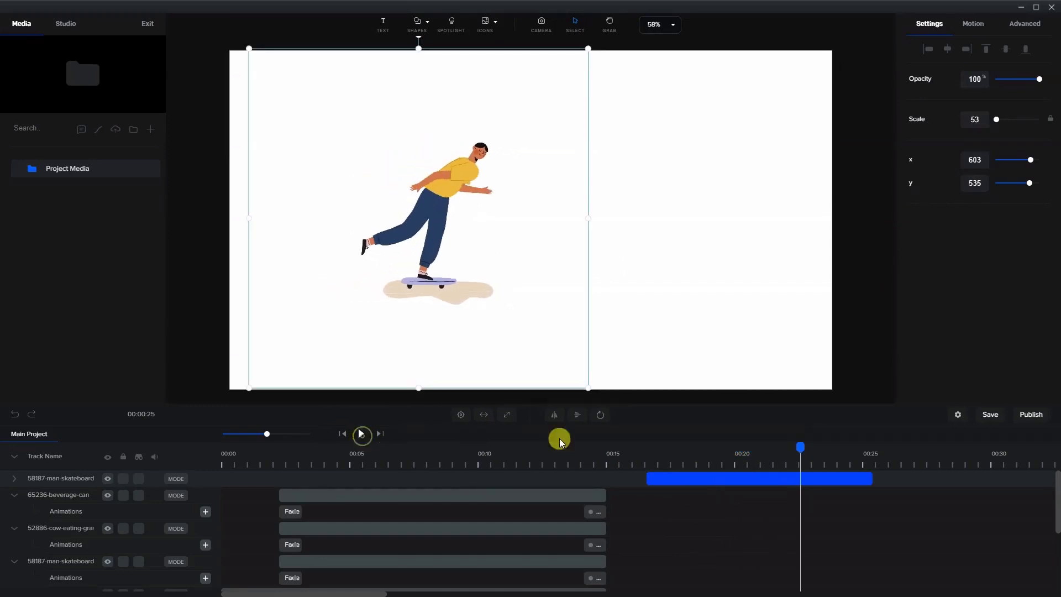
drag(800, 450, 678, 448)
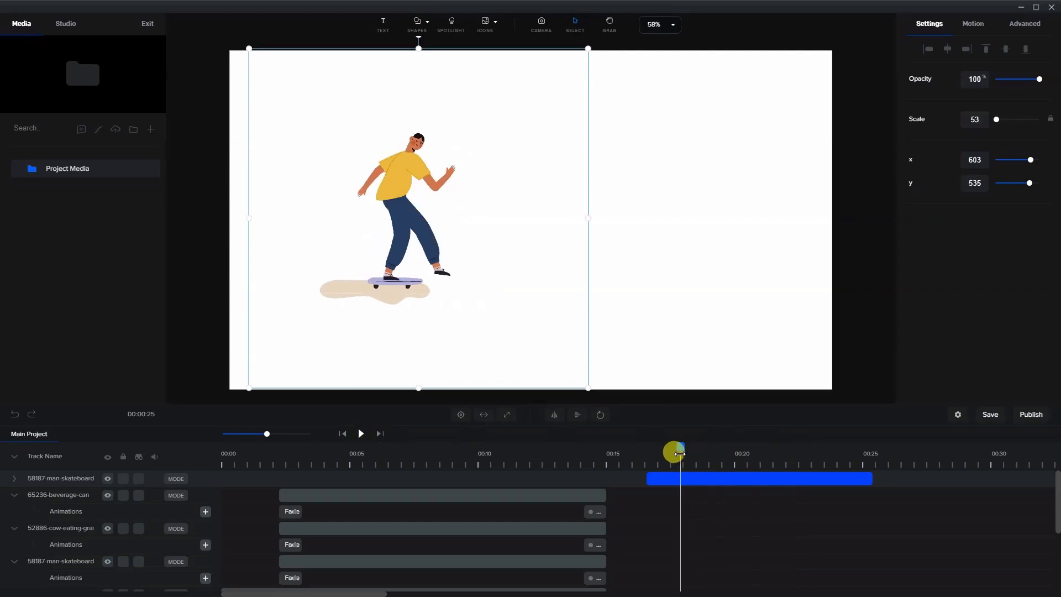
Import the Lottie file 65236-beverage-can.json from the Lotties folder into the project.
click(66, 171)
click(69, 28)
click(88, 130)
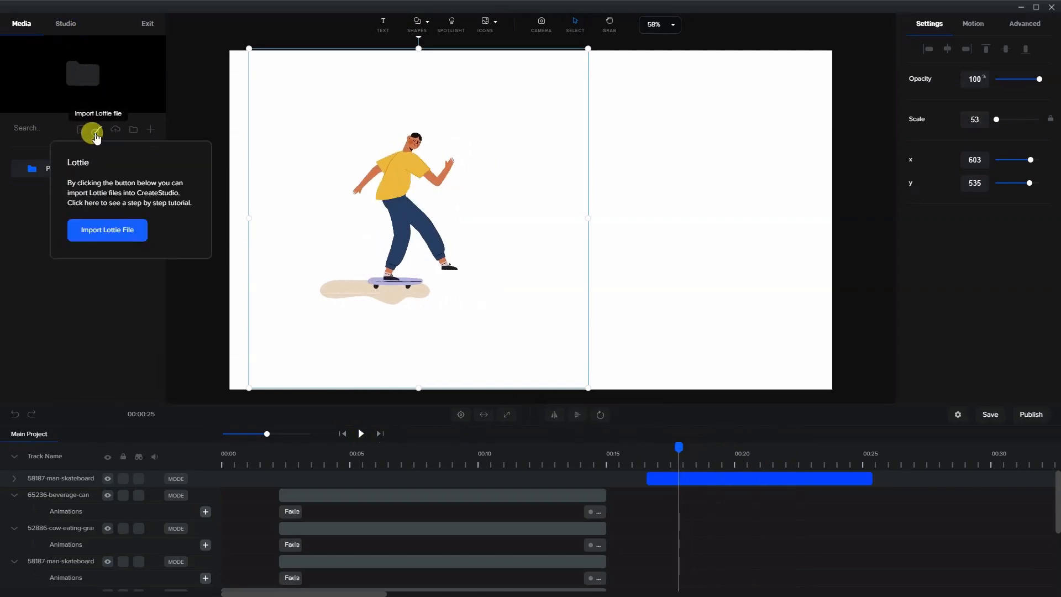
click(112, 229)
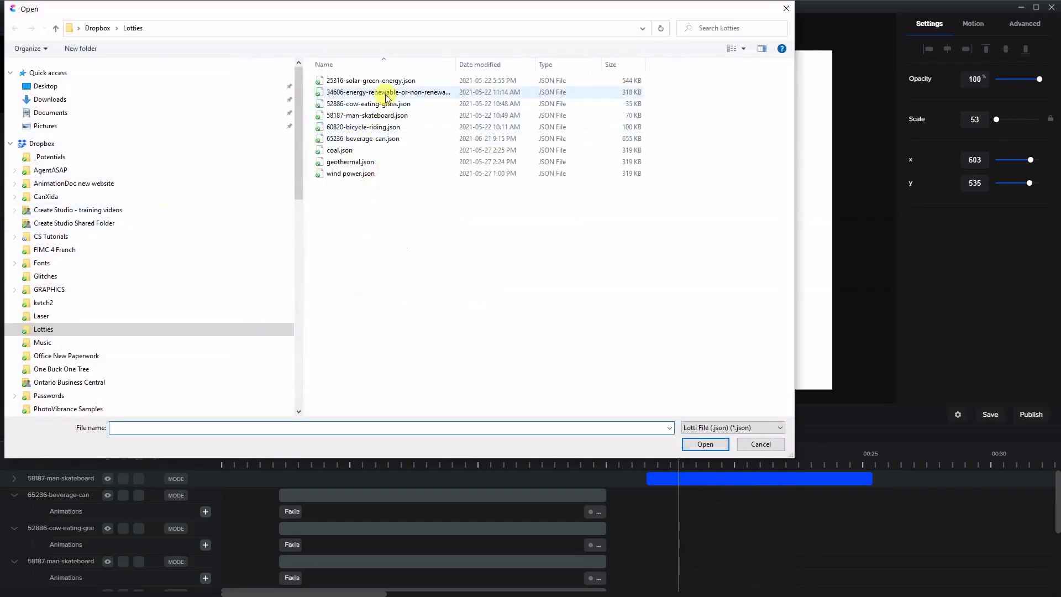
click(368, 139)
click(705, 444)
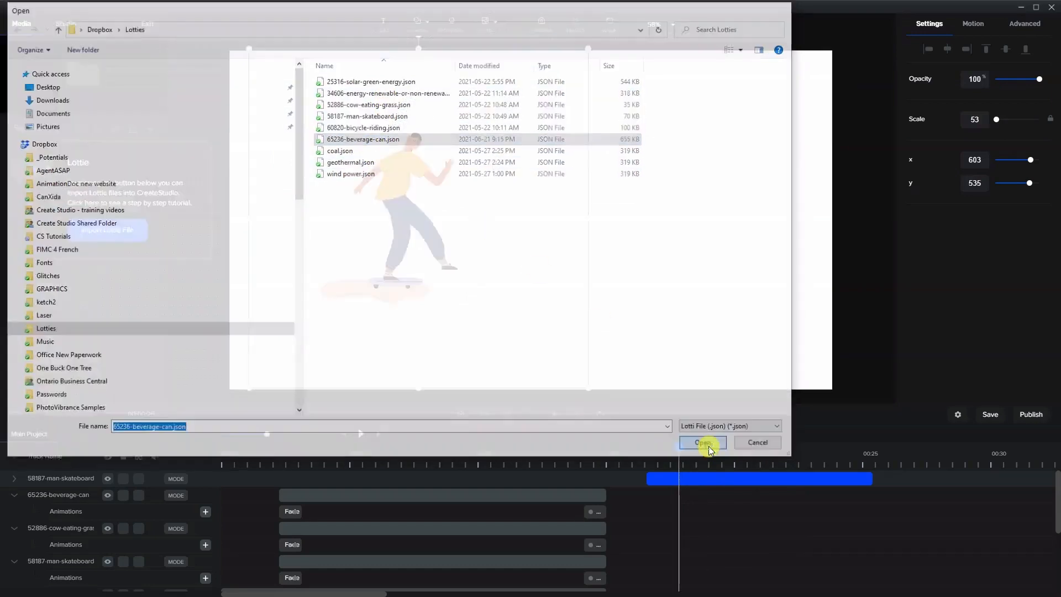
Extend the beverage can clip to the skateboarder clip's end and preview the can beside the skateboarder at x 1347, y 565.
drag(703, 478, 714, 478)
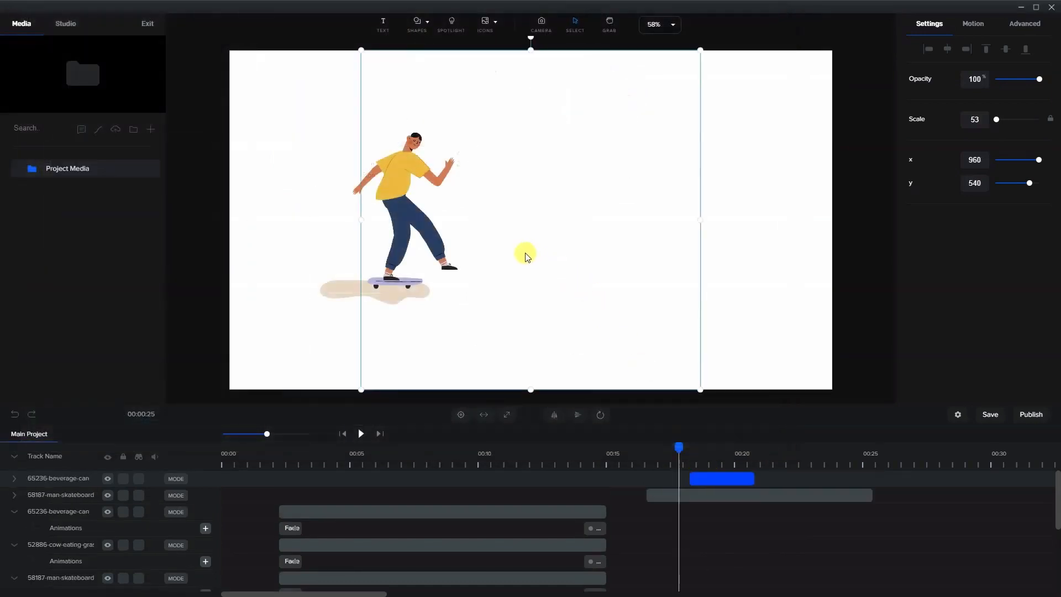
drag(678, 447, 872, 479)
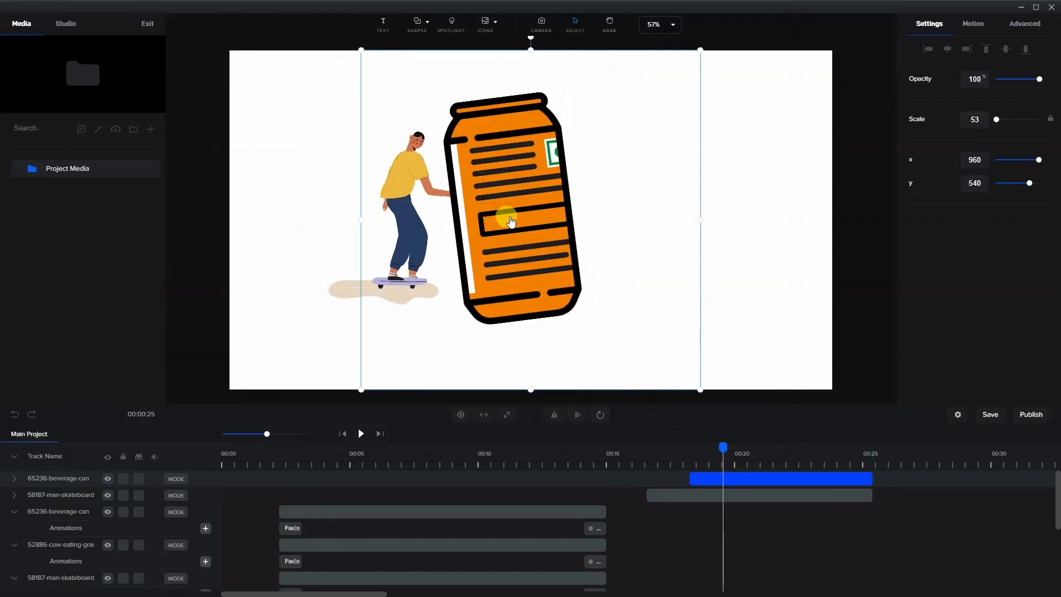
drag(632, 245, 747, 253)
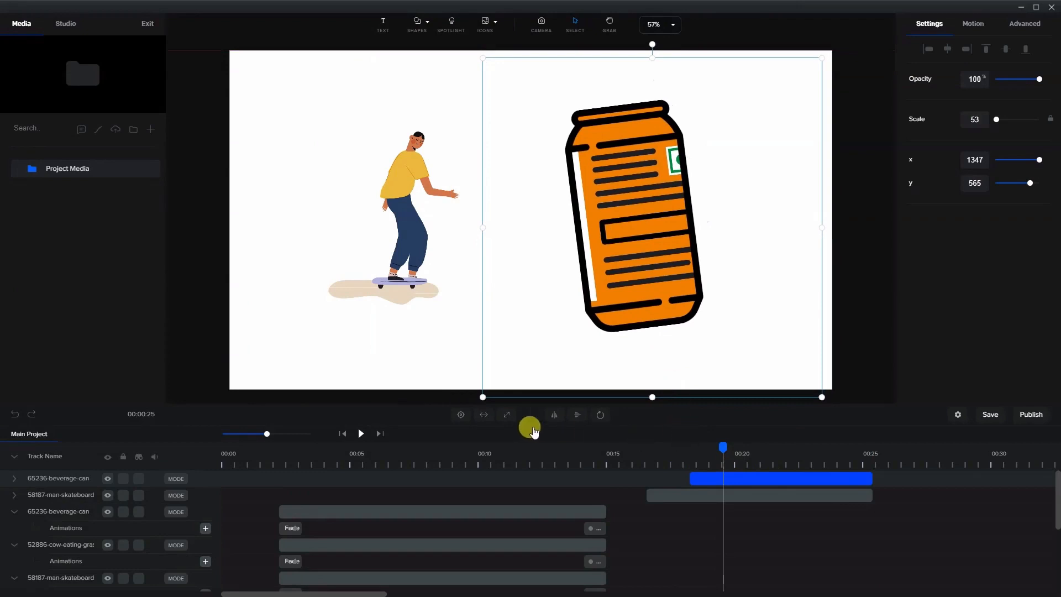
click(361, 437)
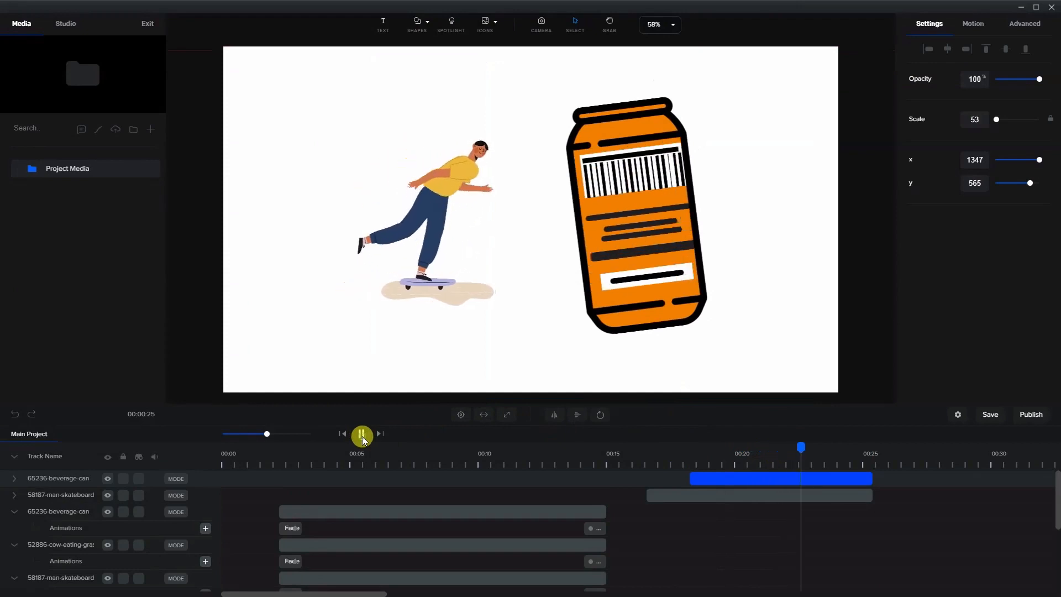
click(363, 436)
Enlarge the beverage can to scale 99 and place it beside the skateboarder at x 1597, y 850.
drag(660, 150, 537, 380)
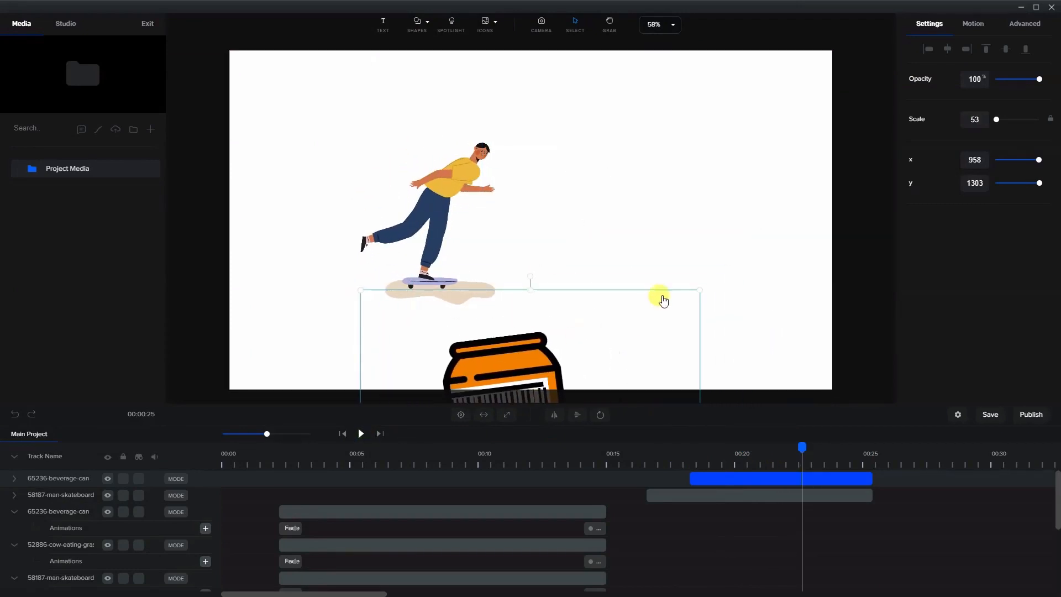
drag(700, 291, 1003, 21)
drag(627, 258, 671, 265)
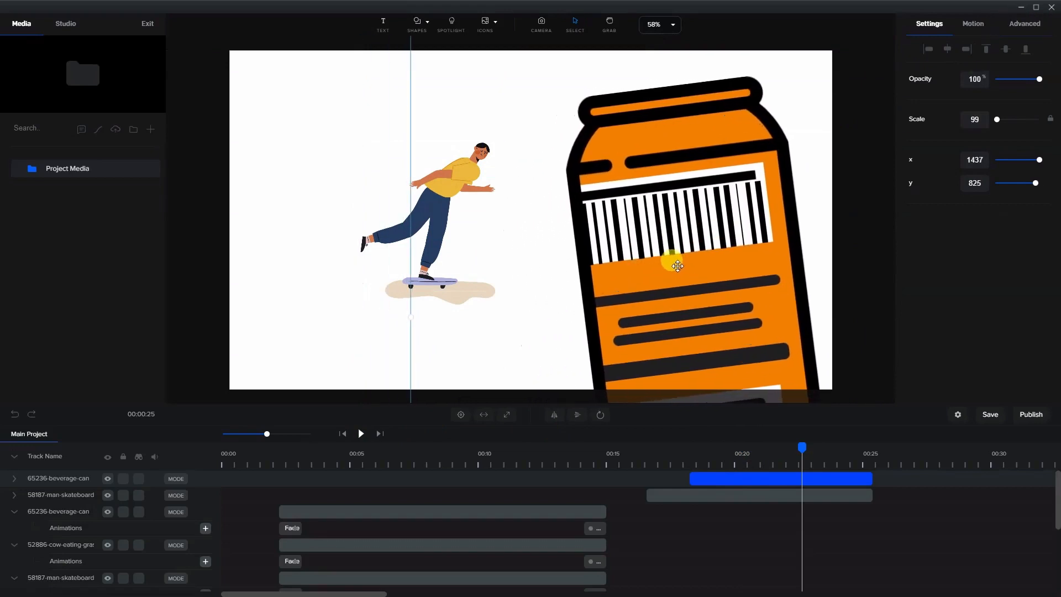
Replay the scene from the can clip's start and move the can closer to the skateboarder at x 1518, y 790.
click(699, 458)
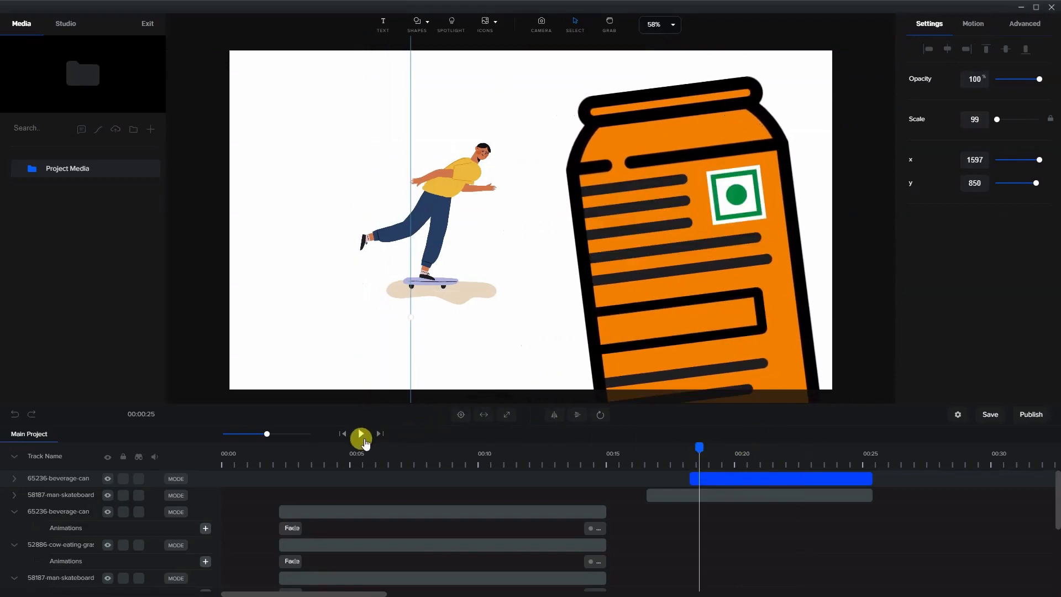
click(359, 434)
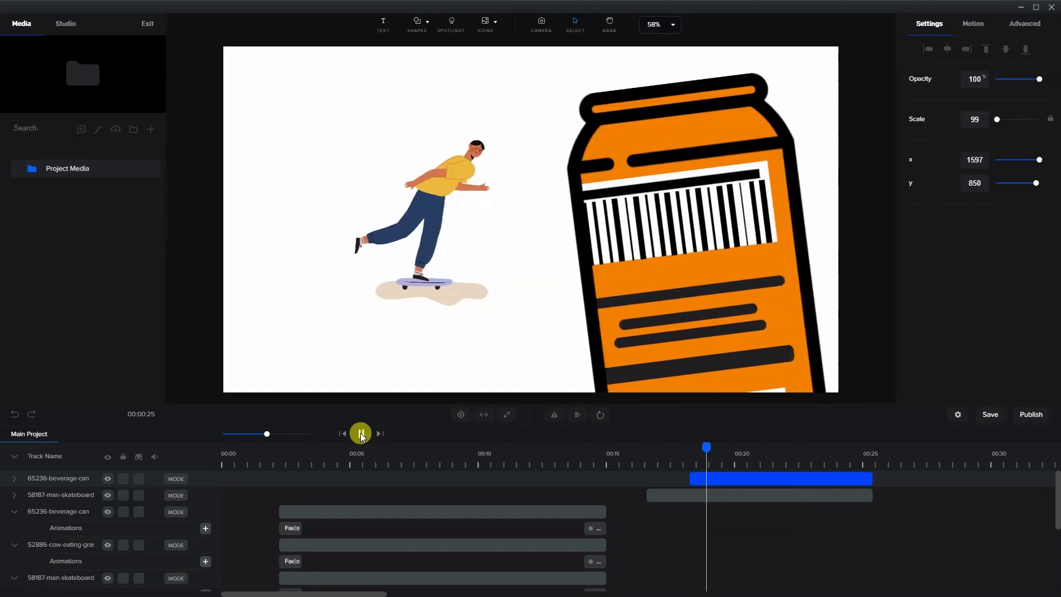
click(361, 434)
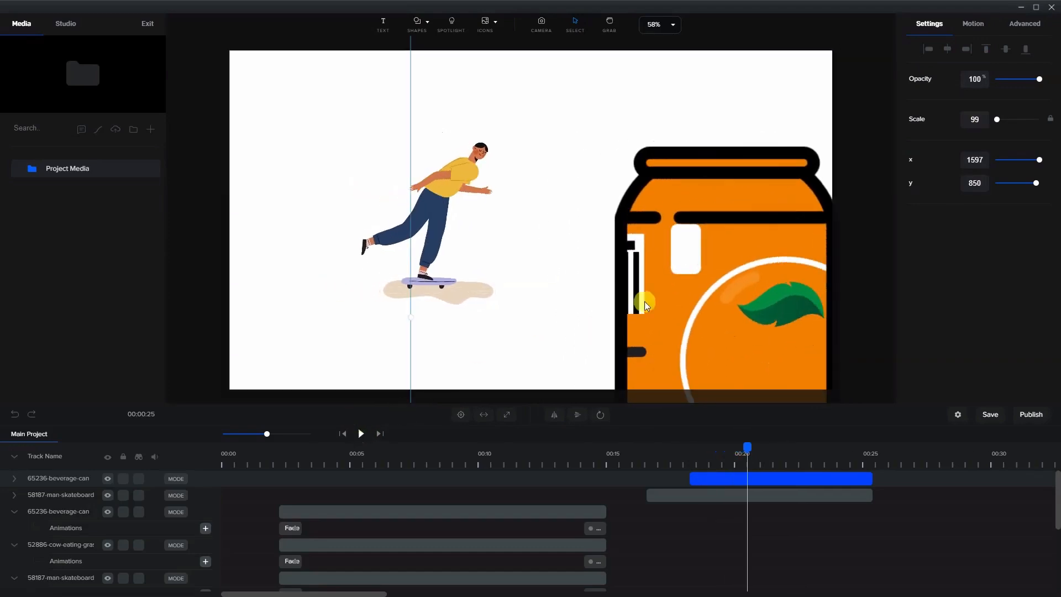
click(275, 164)
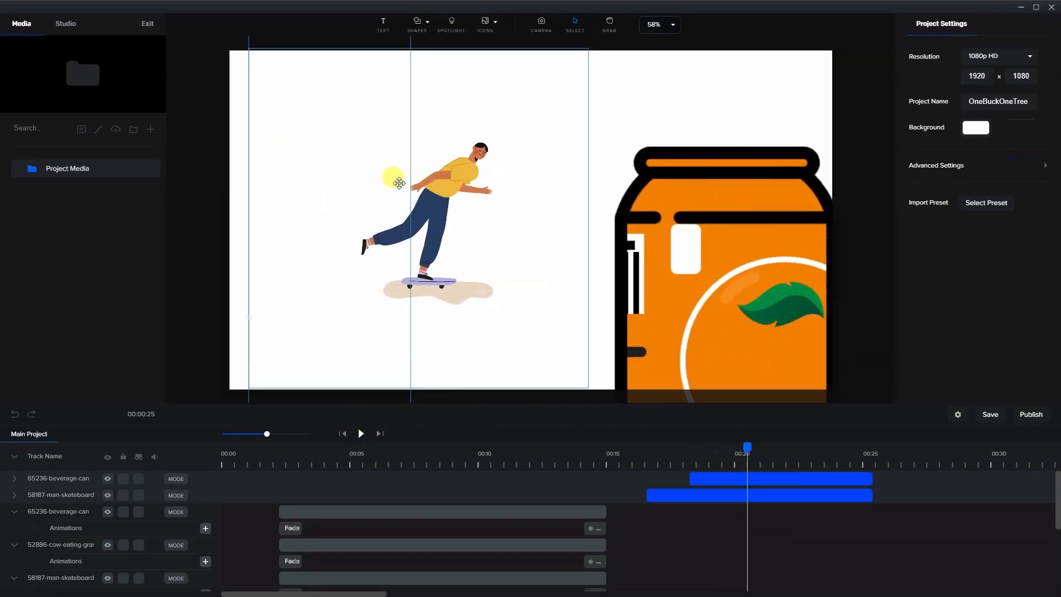
drag(720, 240, 695, 221)
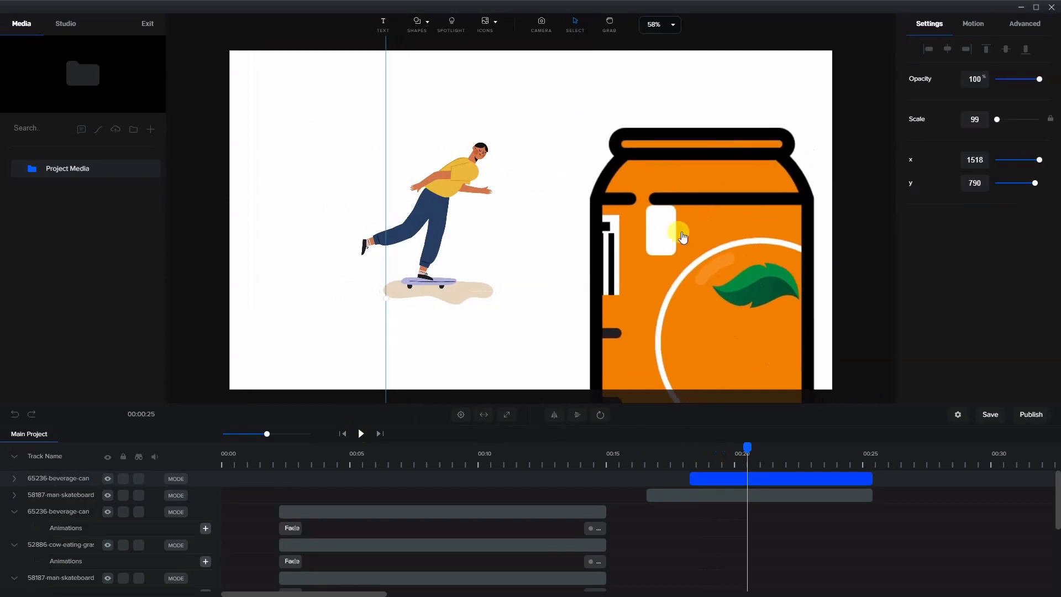
Apply the Back Slide Right entrance animation to the skateboarder clip in the second scene.
click(659, 493)
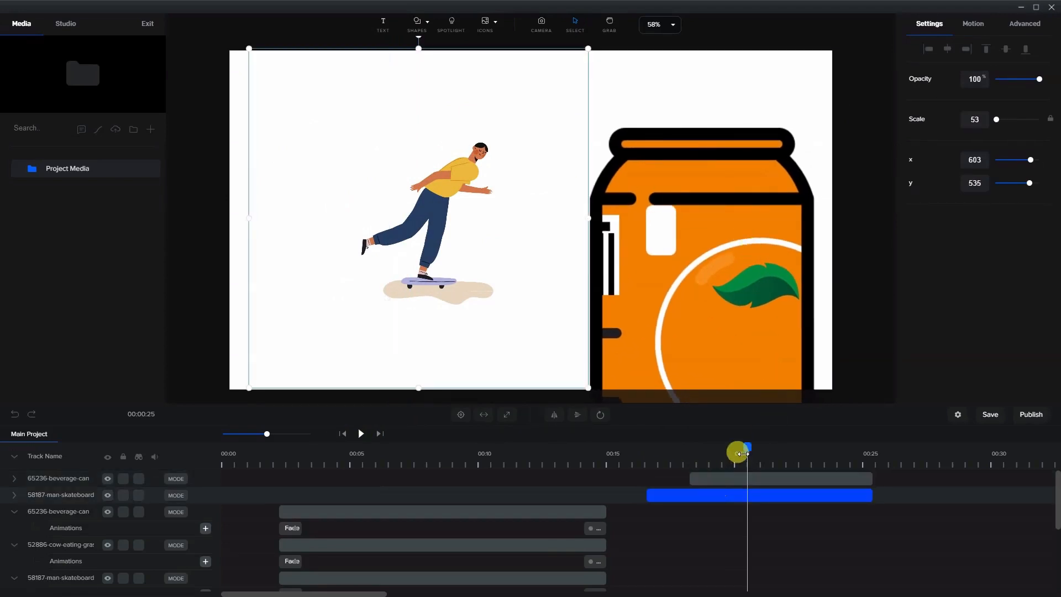
drag(744, 454, 722, 463)
click(684, 490)
click(685, 499)
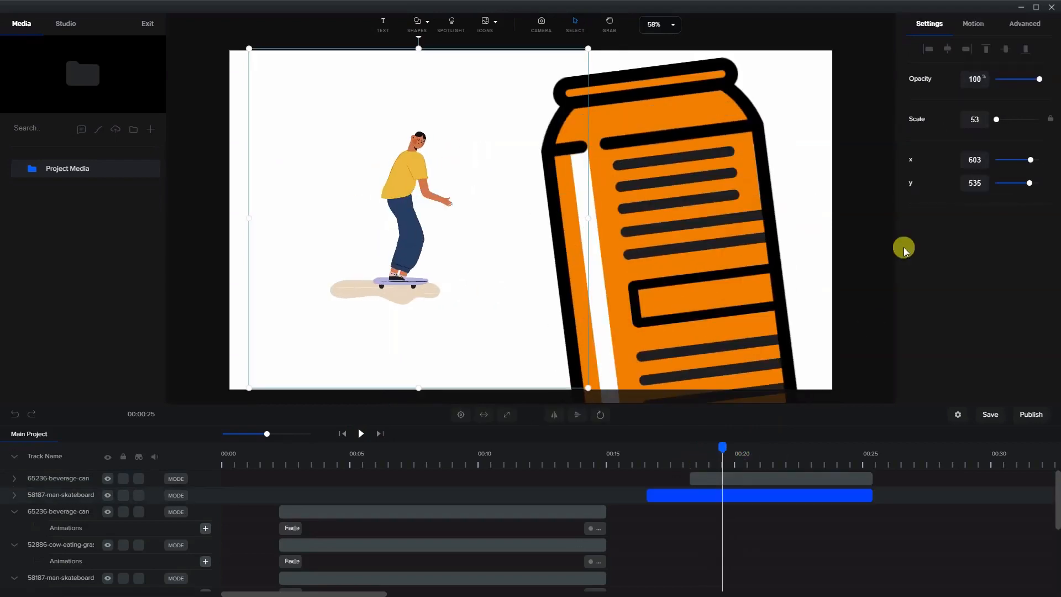
click(974, 27)
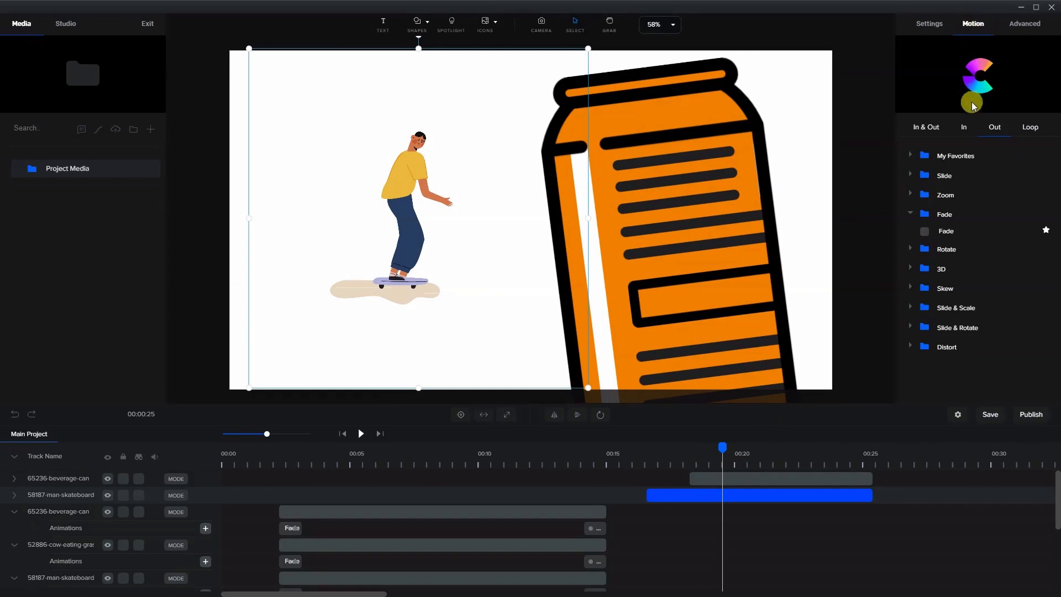
click(917, 175)
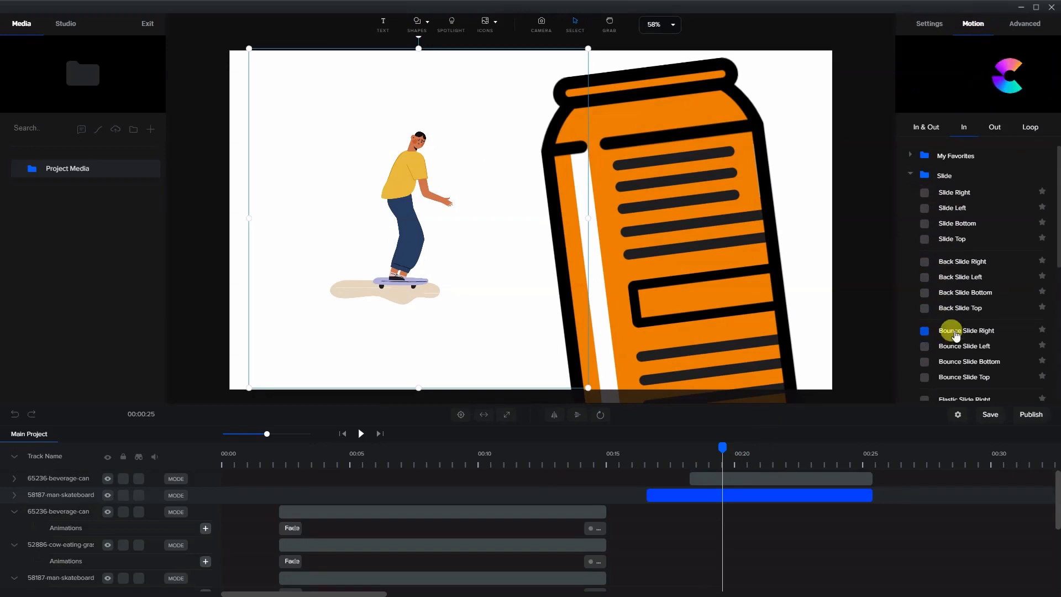
scroll(957, 355, down, 1)
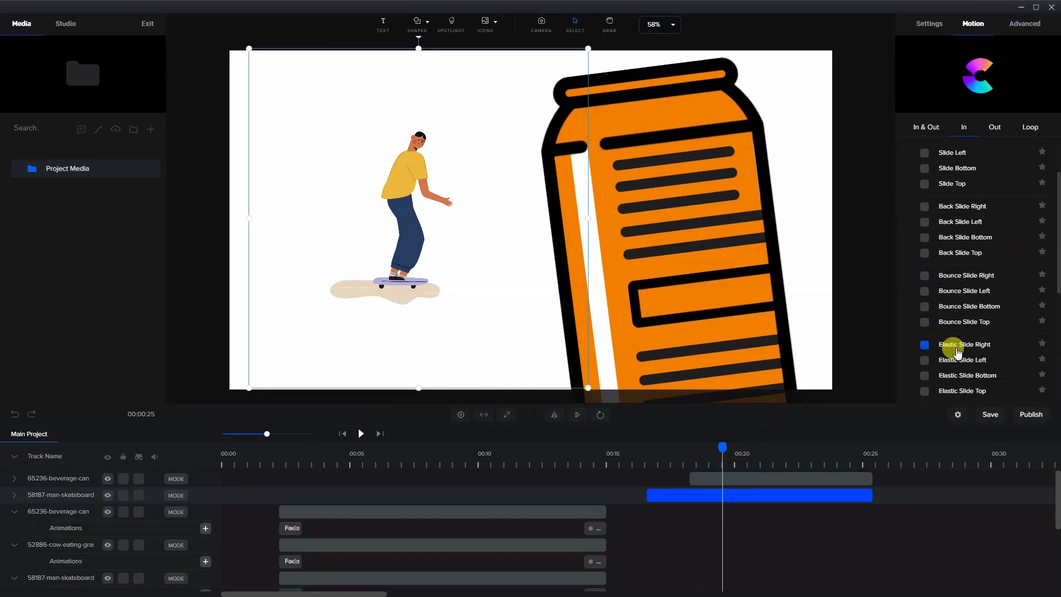
click(924, 208)
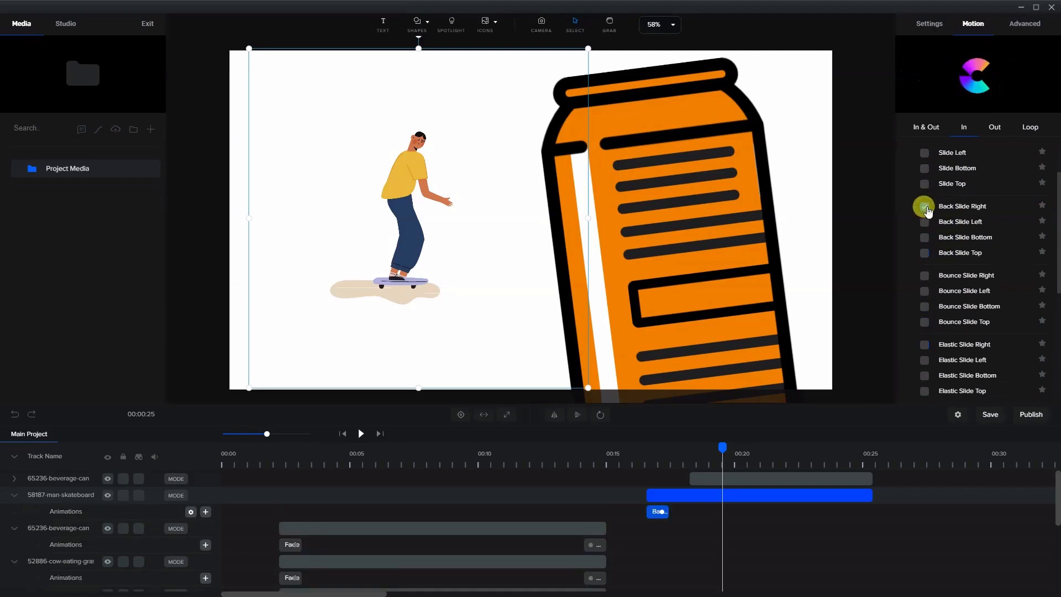
Preview the skateboarder's entrance from just before its clip starts.
click(636, 463)
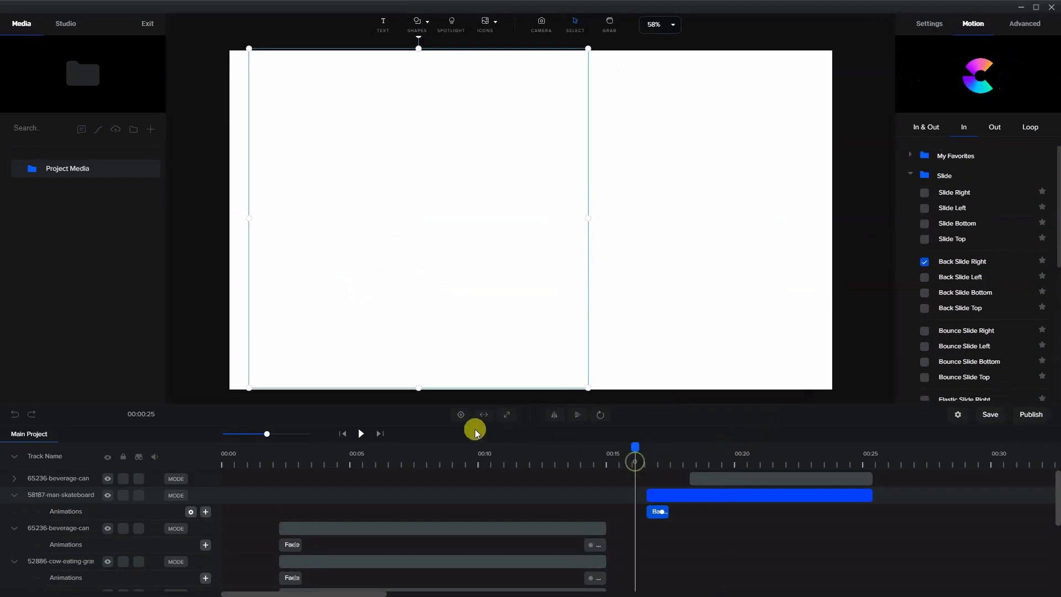
click(362, 435)
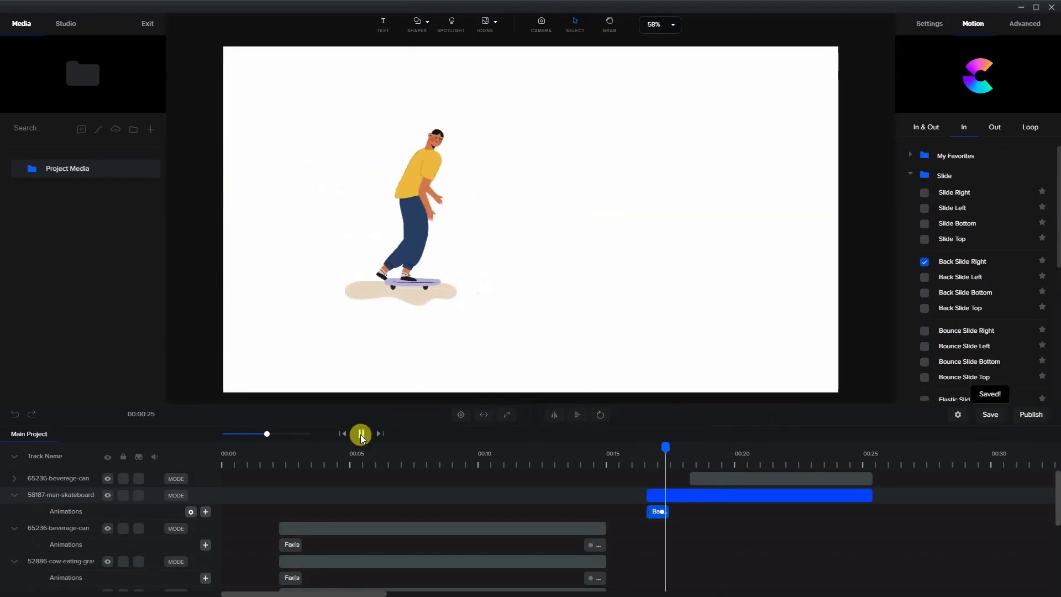
click(361, 434)
Apply the Elastic Scale Down entrance animation from the Zoom group to the second scene's beverage can clip.
click(700, 477)
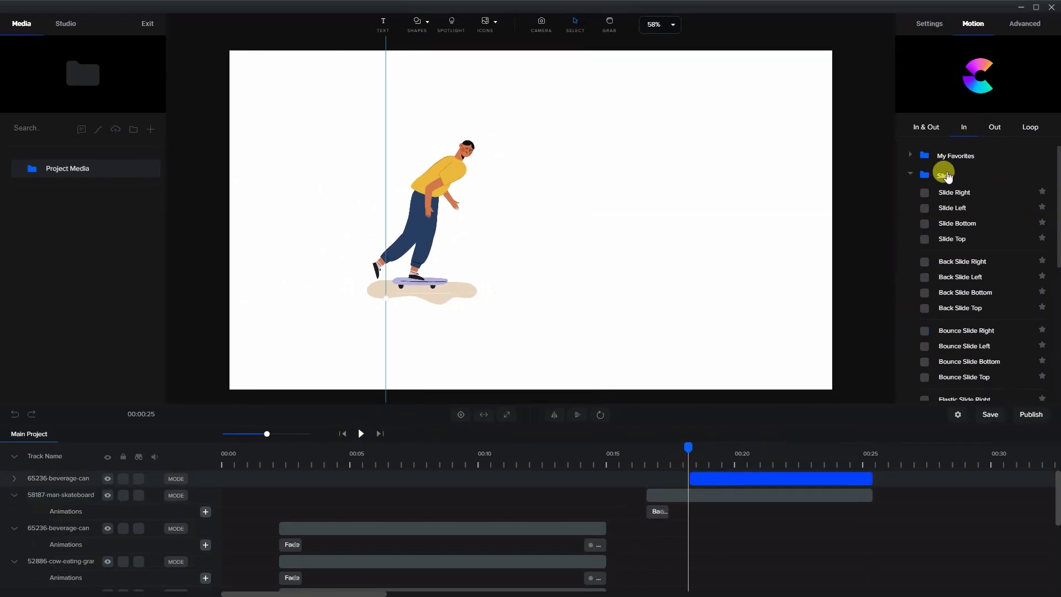
click(909, 175)
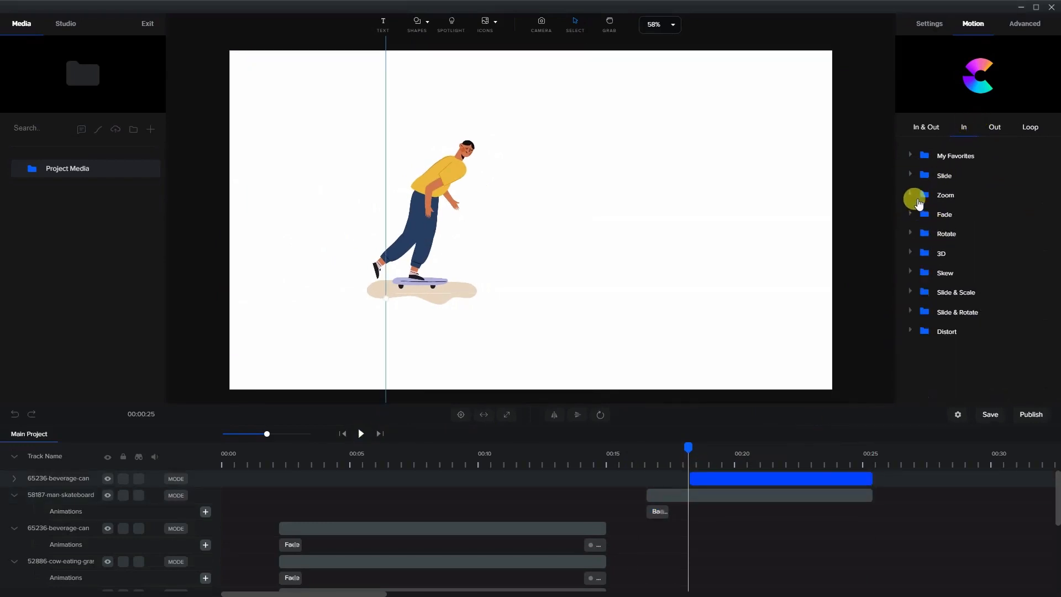
click(915, 197)
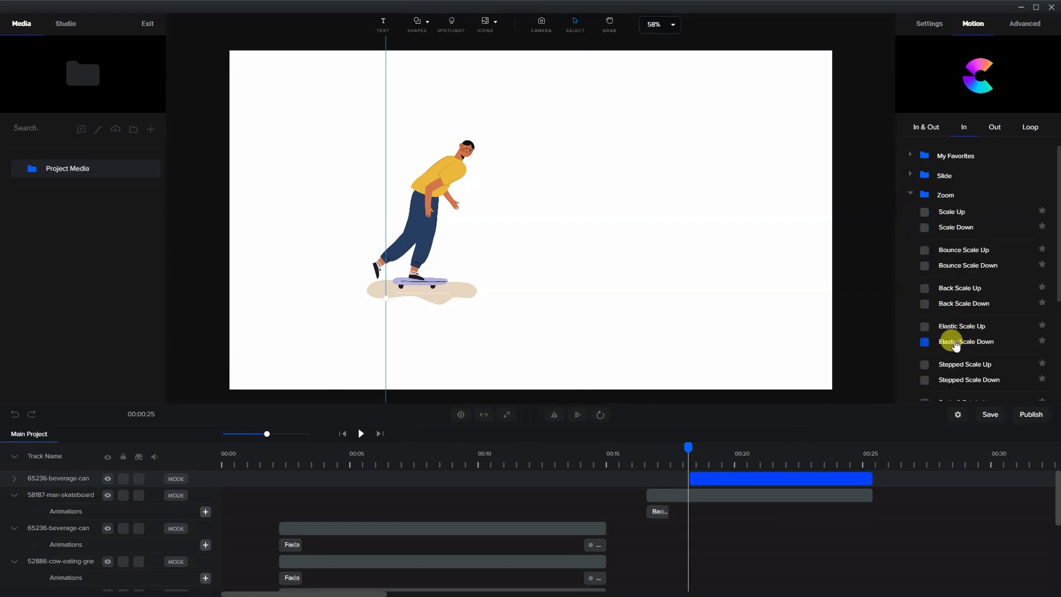
click(926, 342)
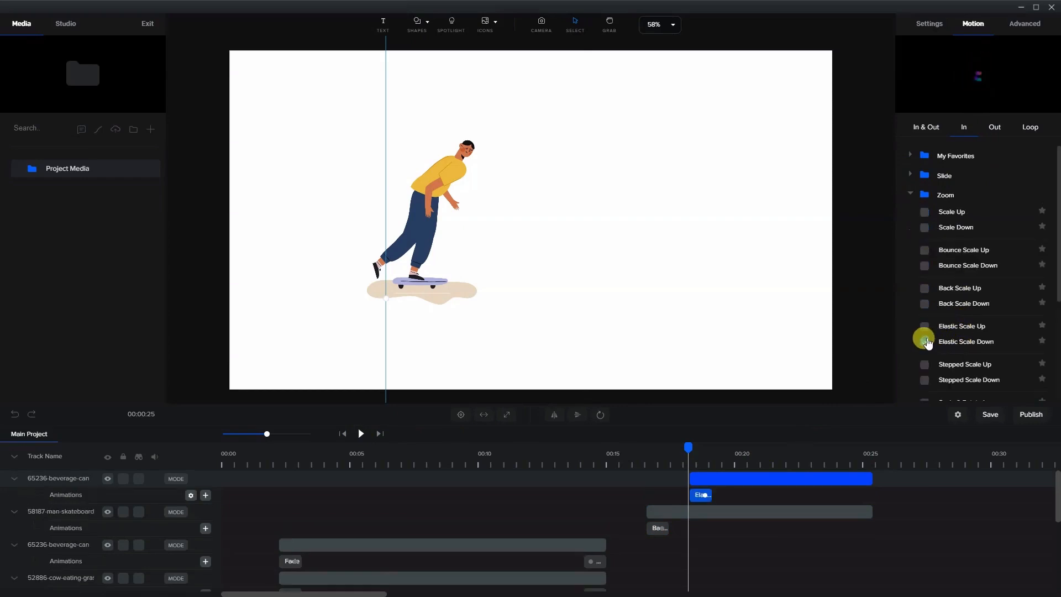
Play the second scene from just before the skateboarder clip to check both entrance animations.
click(639, 465)
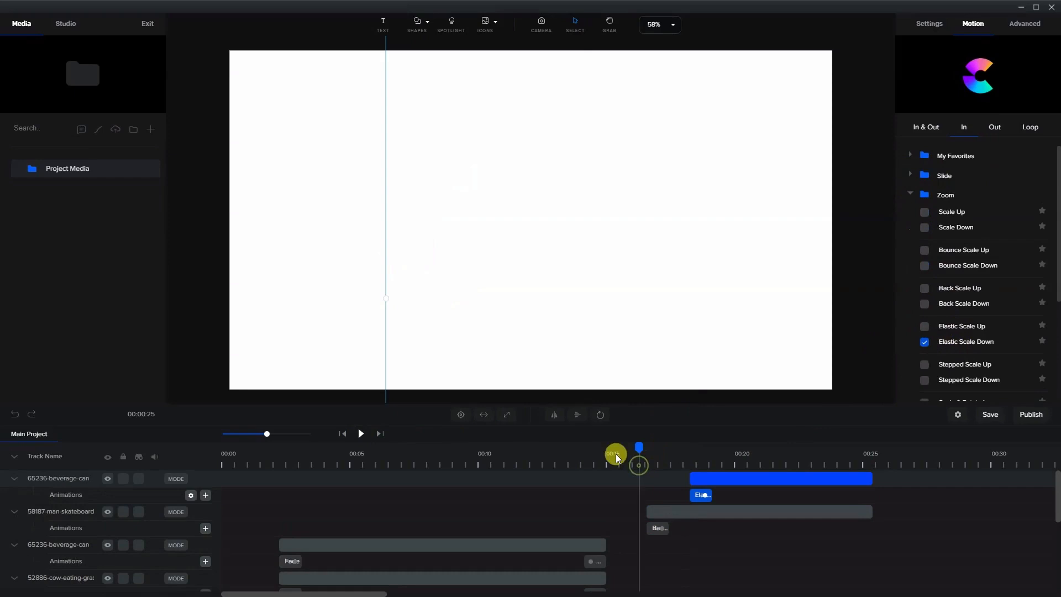
click(361, 436)
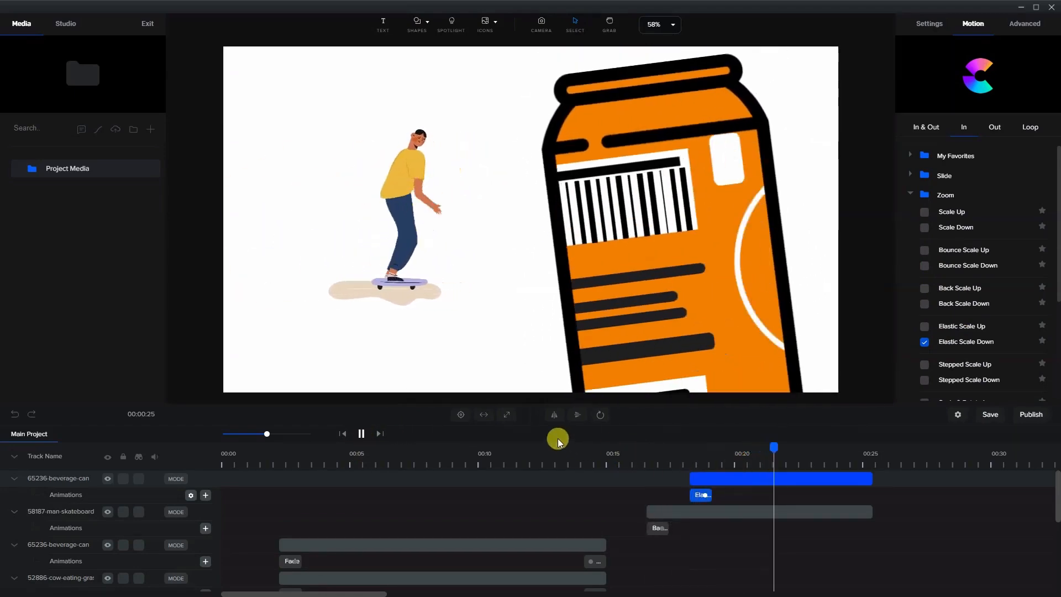
key(space)
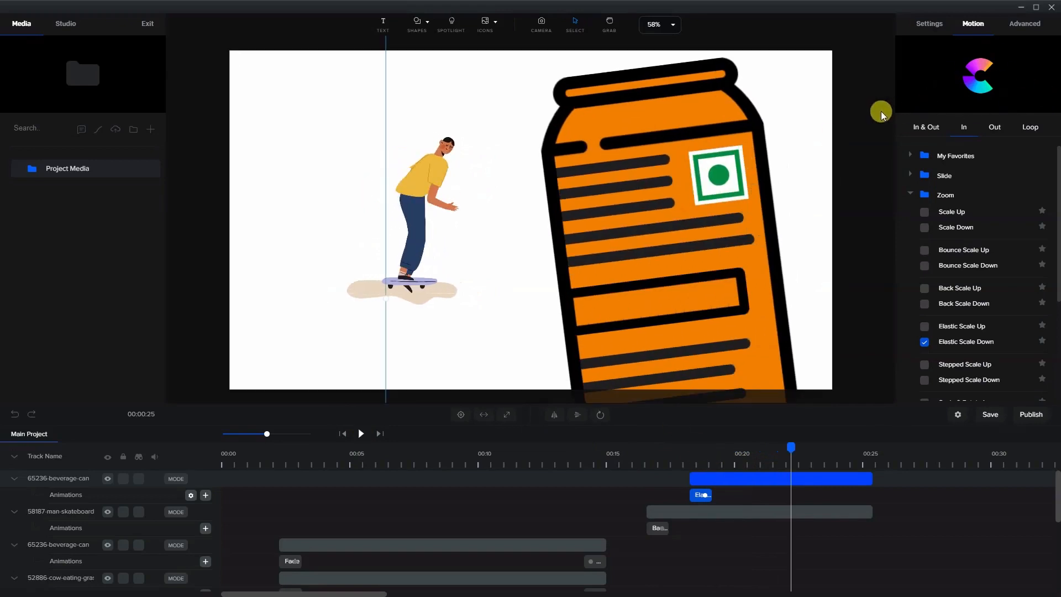
Bring up the skateboarder's advanced settings and move the figure slightly down and to the left on the canvas.
click(376, 208)
click(406, 209)
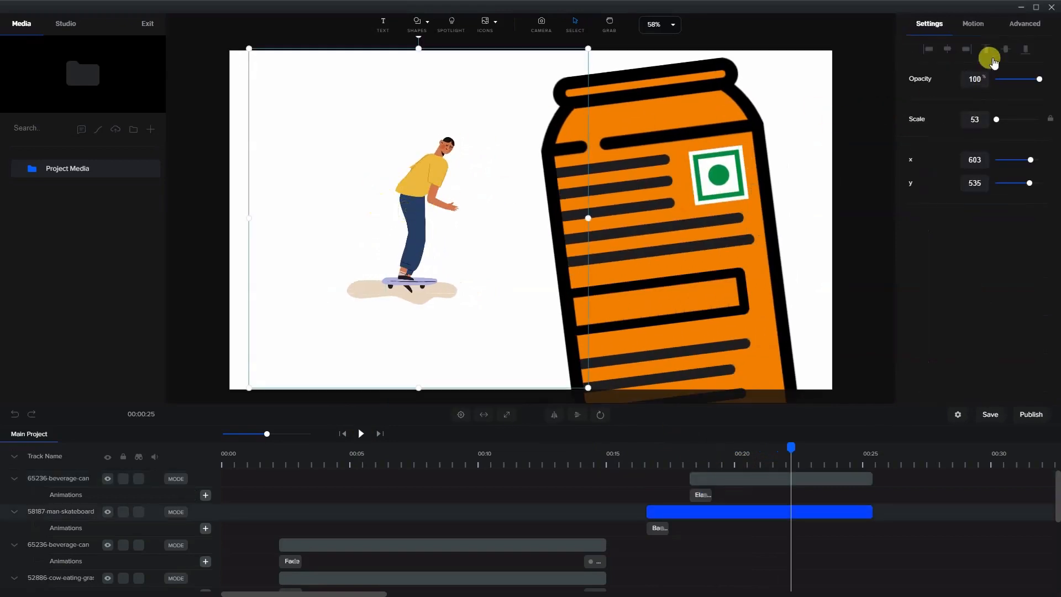
click(974, 26)
click(1025, 25)
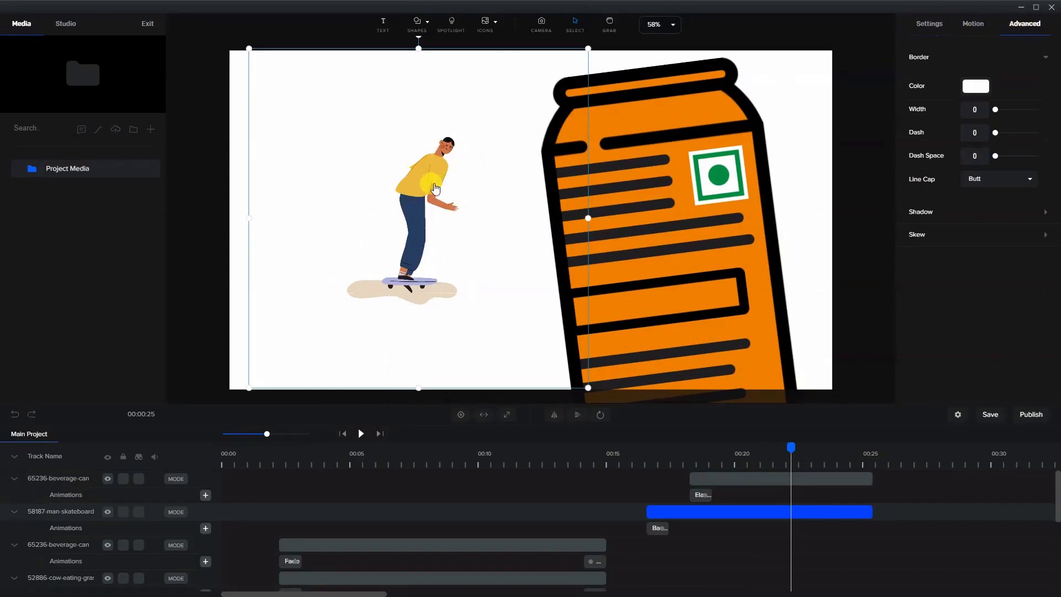
drag(435, 189, 418, 195)
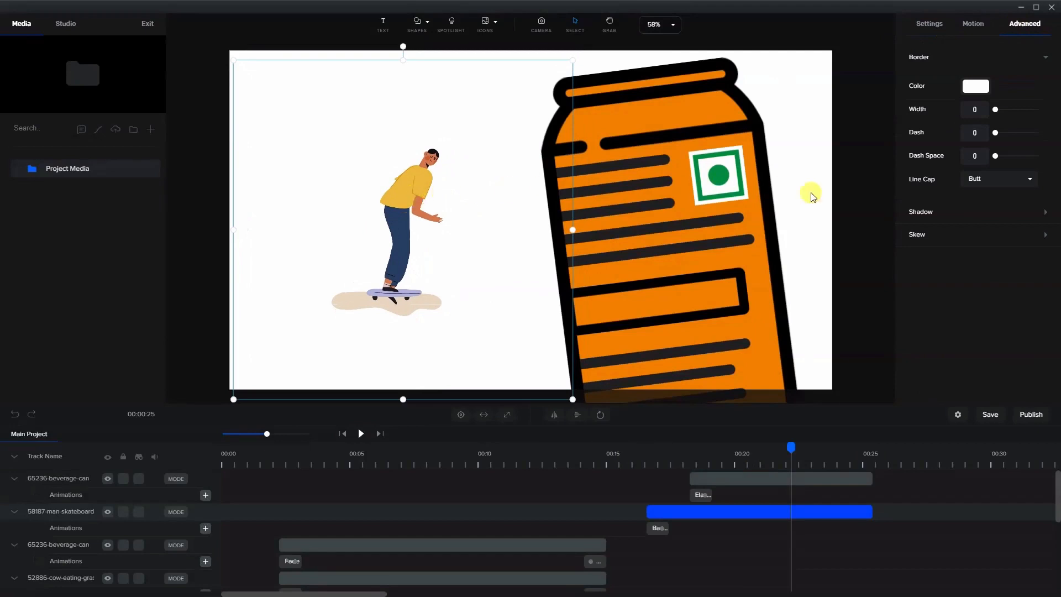
Give the skateboarder a shadow with blur 10, X offset 10 and Y offset 10.
click(940, 211)
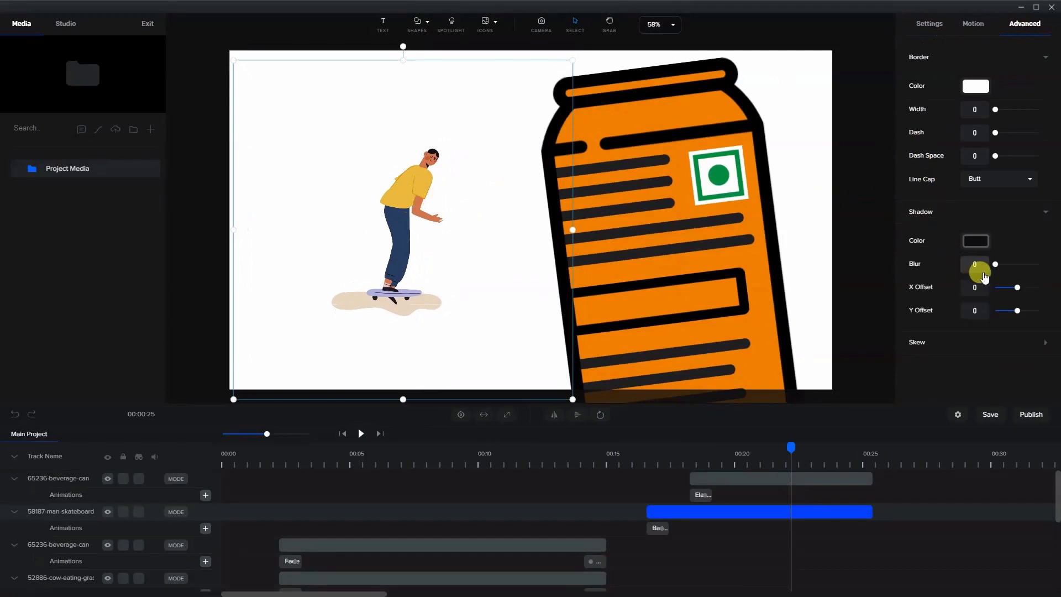
click(974, 263)
text(1)
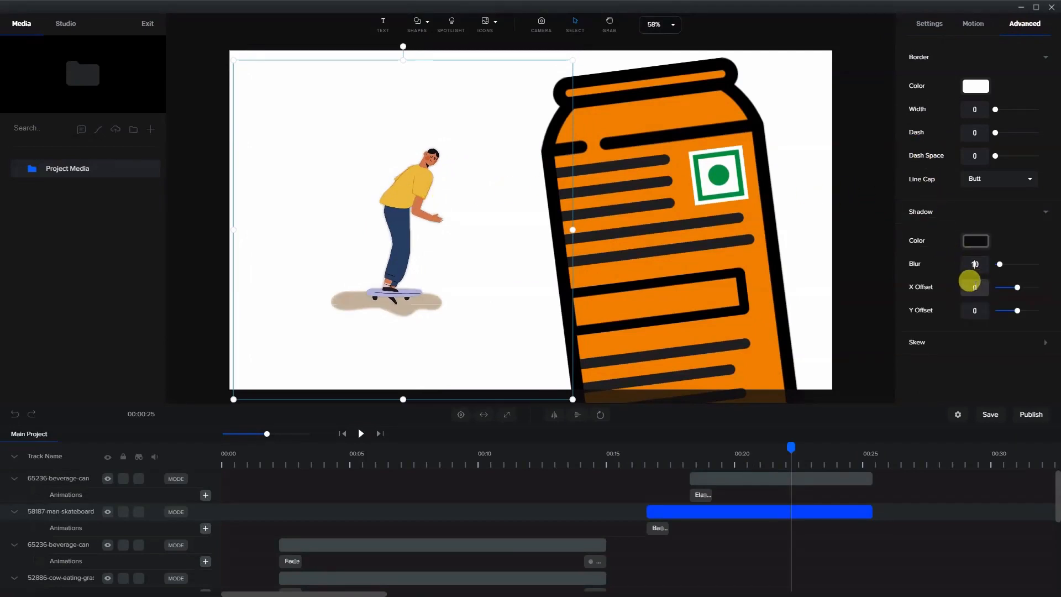
click(974, 286)
text(1)
click(970, 312)
text(1)
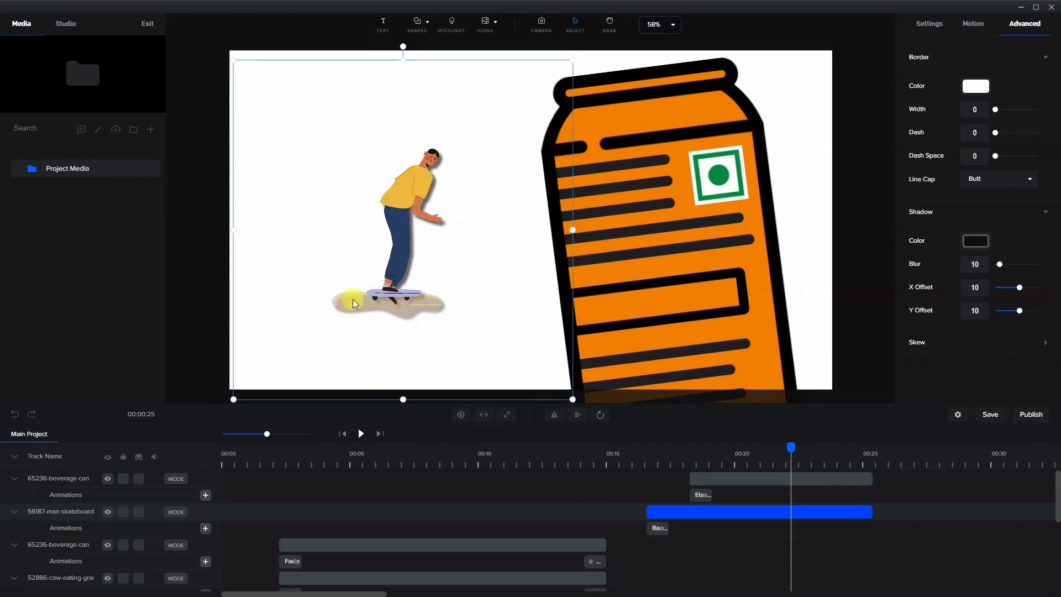
Replay the second scene from the skateboarder clip's start to check the shadow, then deselect the clip.
click(645, 454)
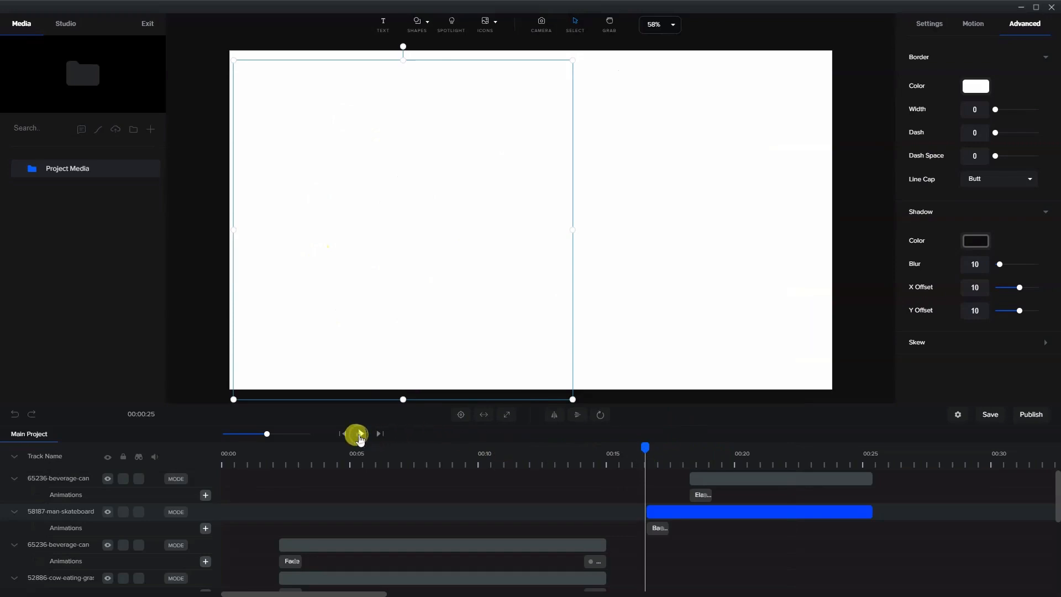
click(360, 435)
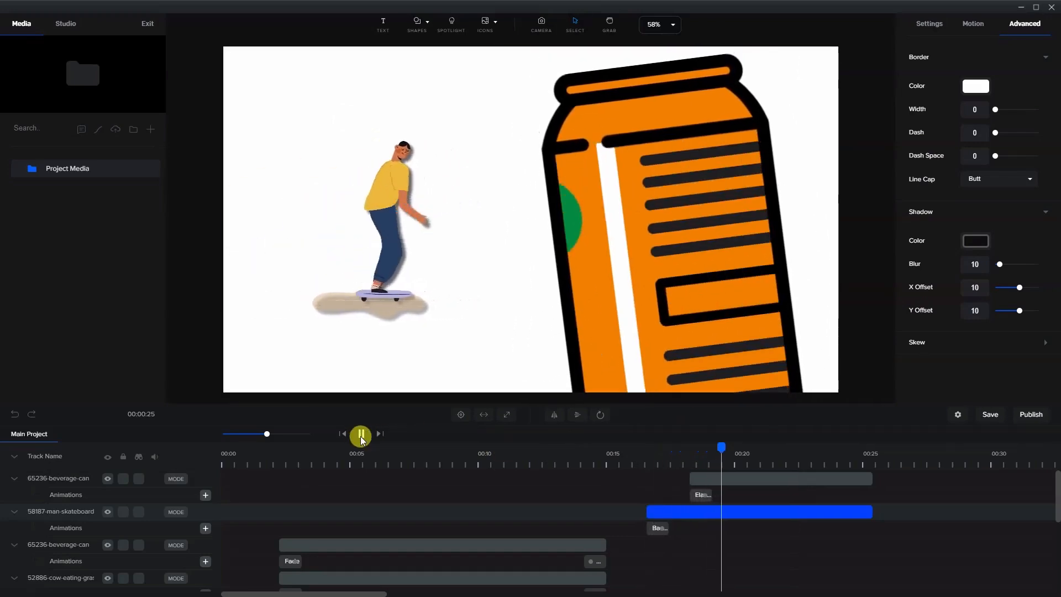
click(363, 436)
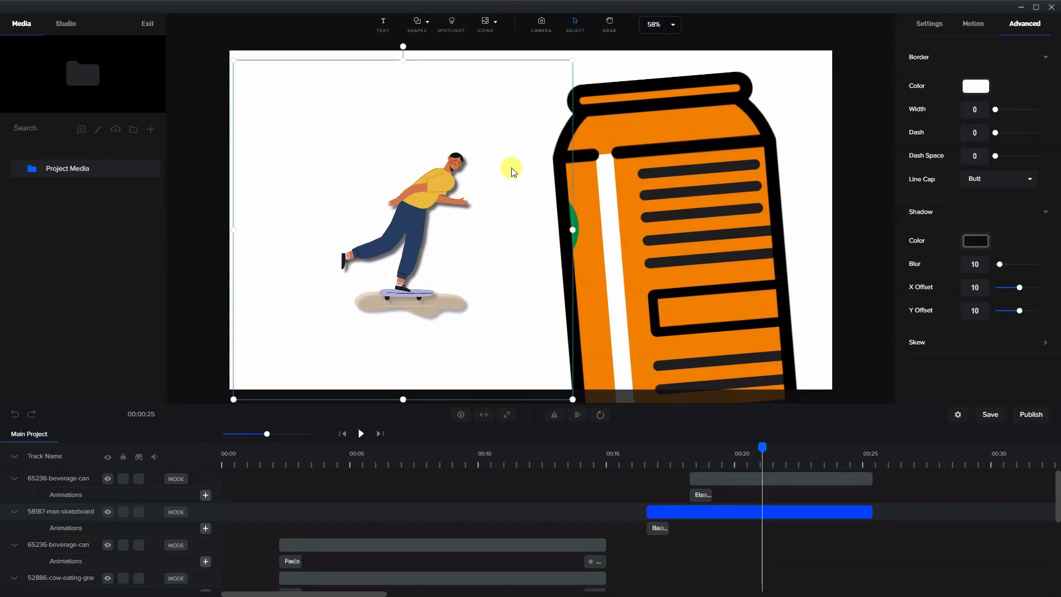
click(1038, 591)
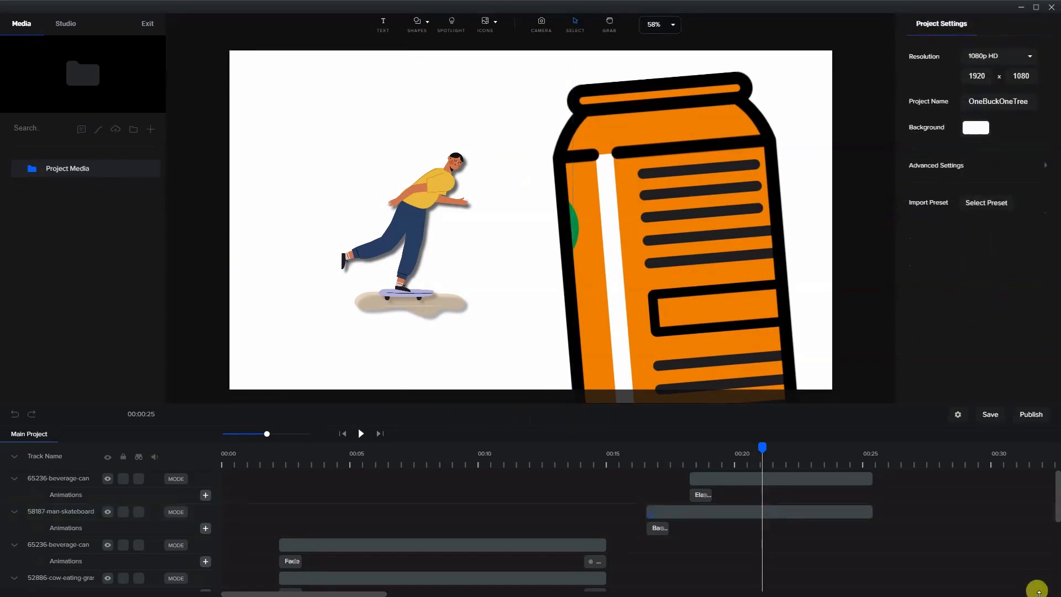